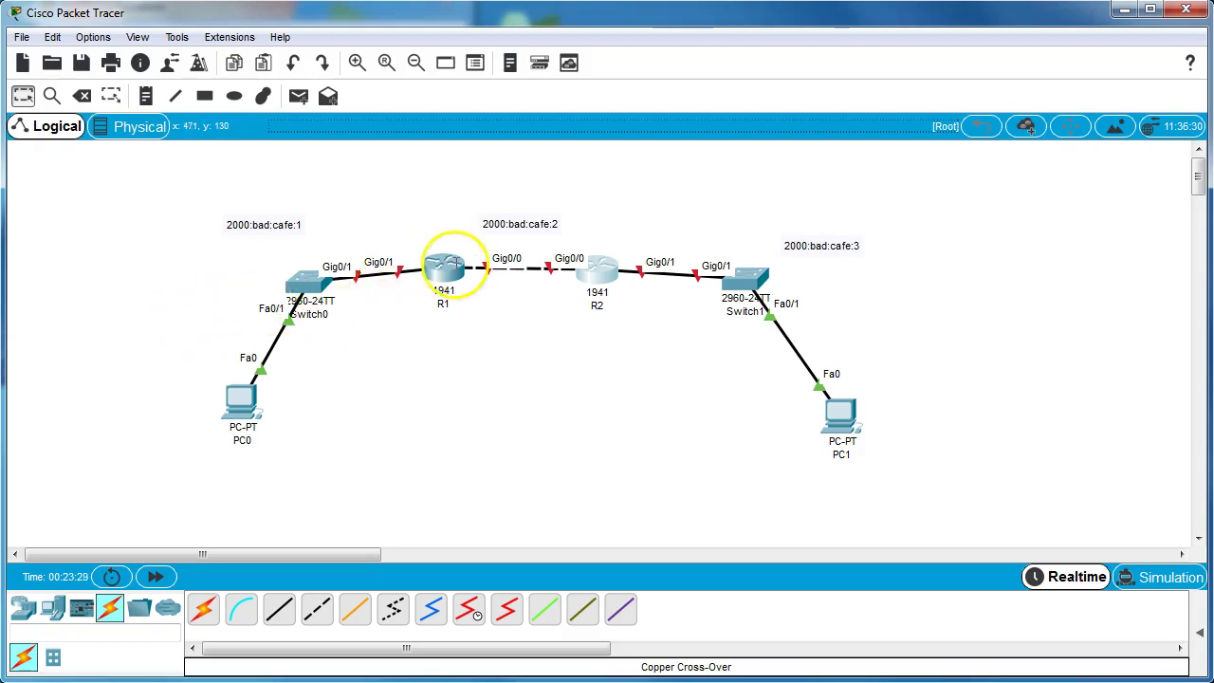
# Open router R1's command line and answer no to the initial configuration dialog to reach the user prompt.
pyautogui.click(445, 269)
pyautogui.moveTo(379, 10); pyautogui.dragTo(938, 45)
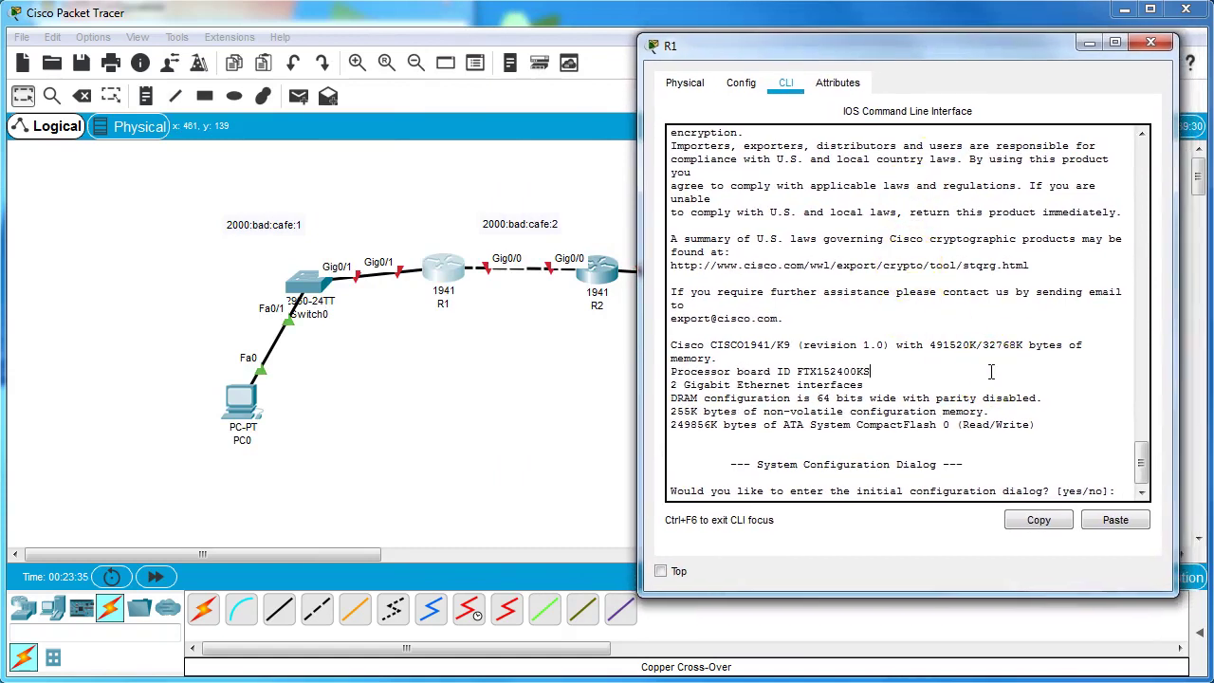
pyautogui.write('no')
pyautogui.press('Return')
pyautogui.press('Return')
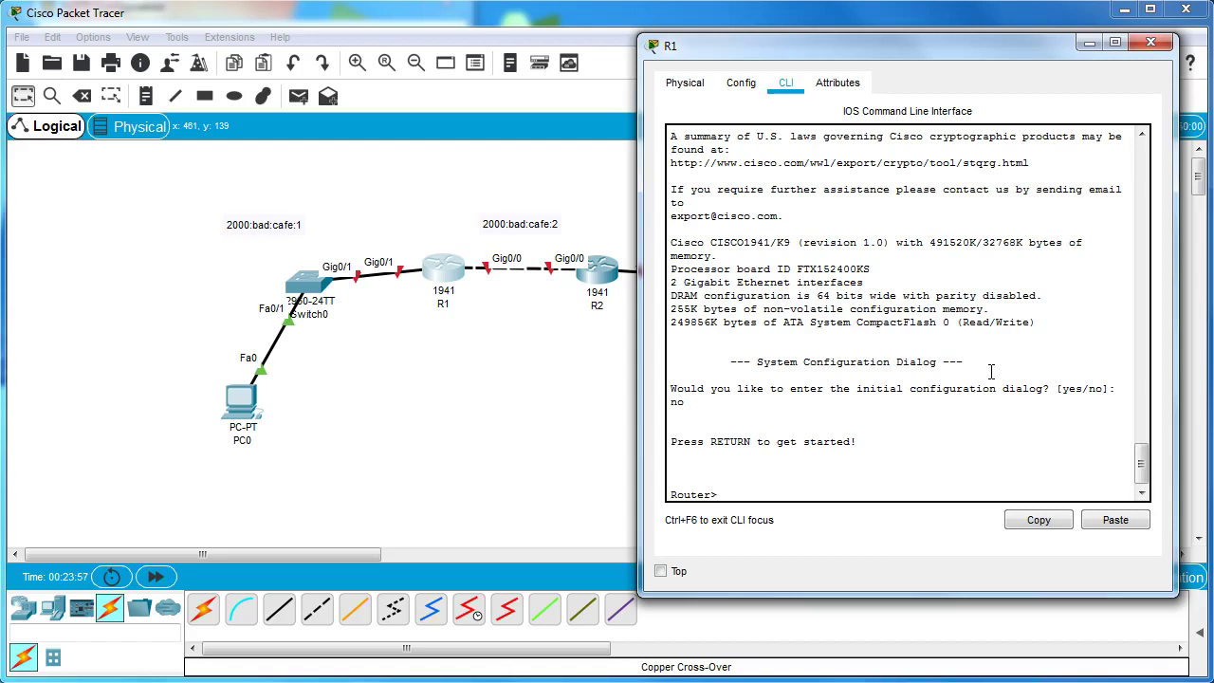
# Enter privileged mode on R1 with en, and global configuration mode with conf t.
pyautogui.write('ena')
pyautogui.press('BackSpace')
pyautogui.press('BackSpace')
pyautogui.press('BackSpace')
pyautogui.write('en')
pyautogui.press('Return')
pyautogui.write('conf t')
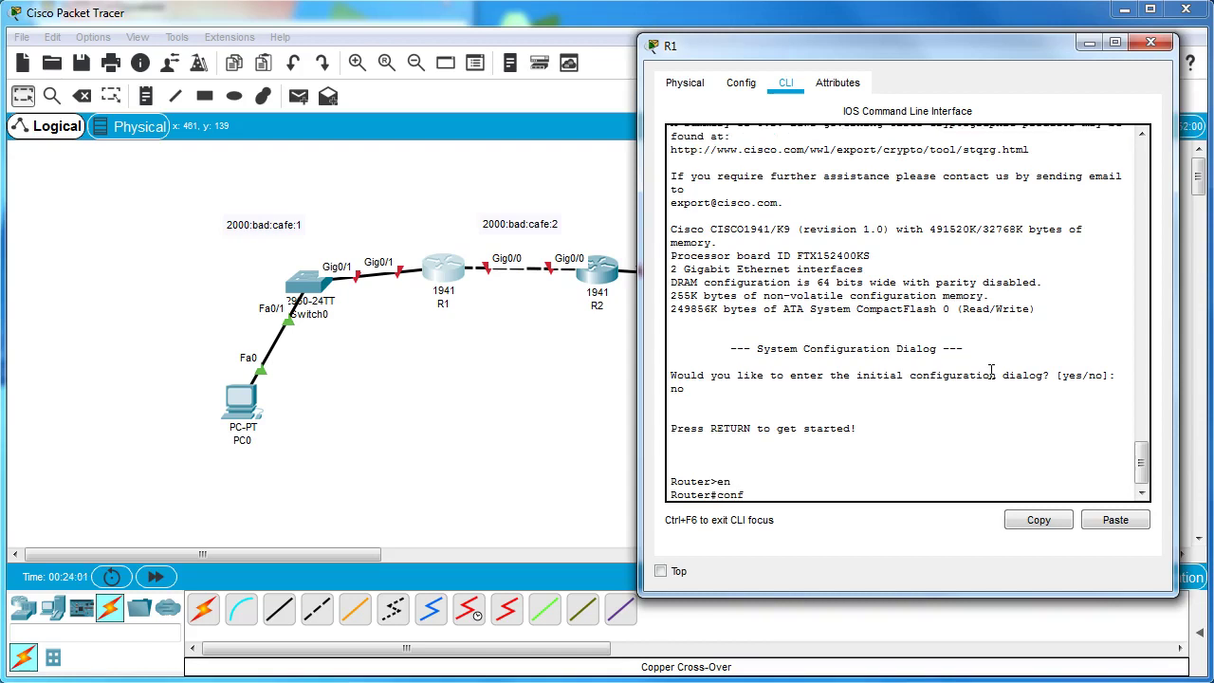
pyautogui.press('Return')
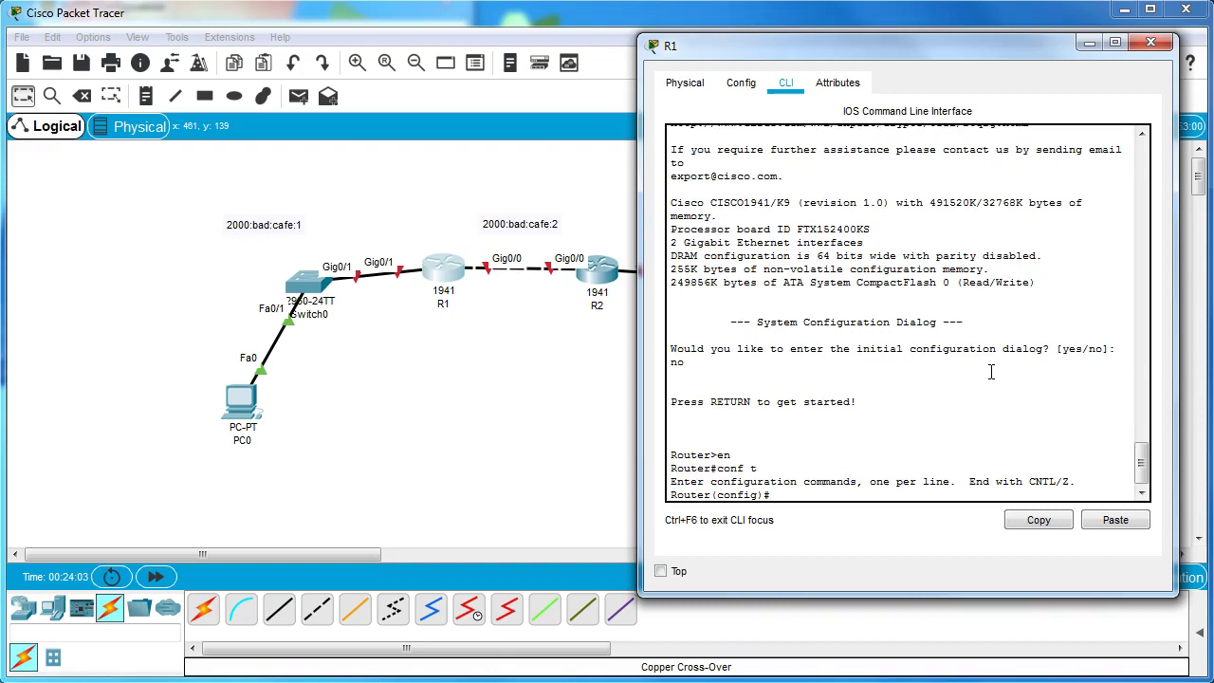
# Enable IPv6 routing on R1 with the command ipv6 unicast-routing.
pyautogui.write('ipv6 uni')
pyautogui.press('Tab')
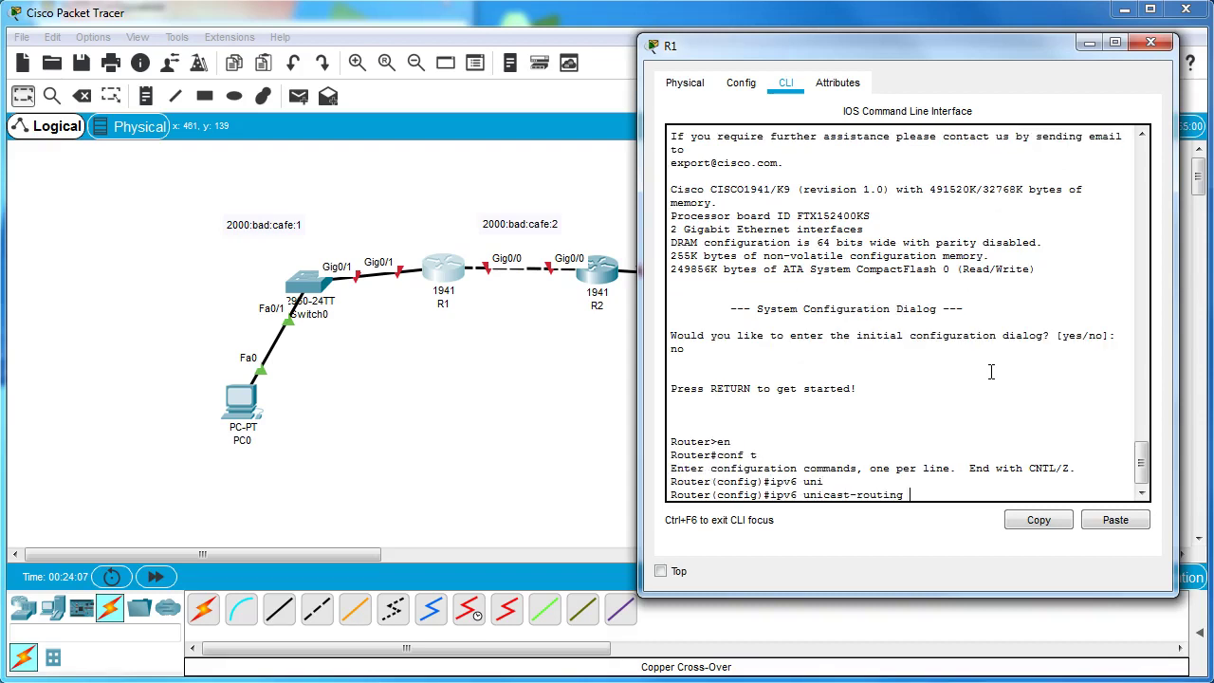
pyautogui.press('Return')
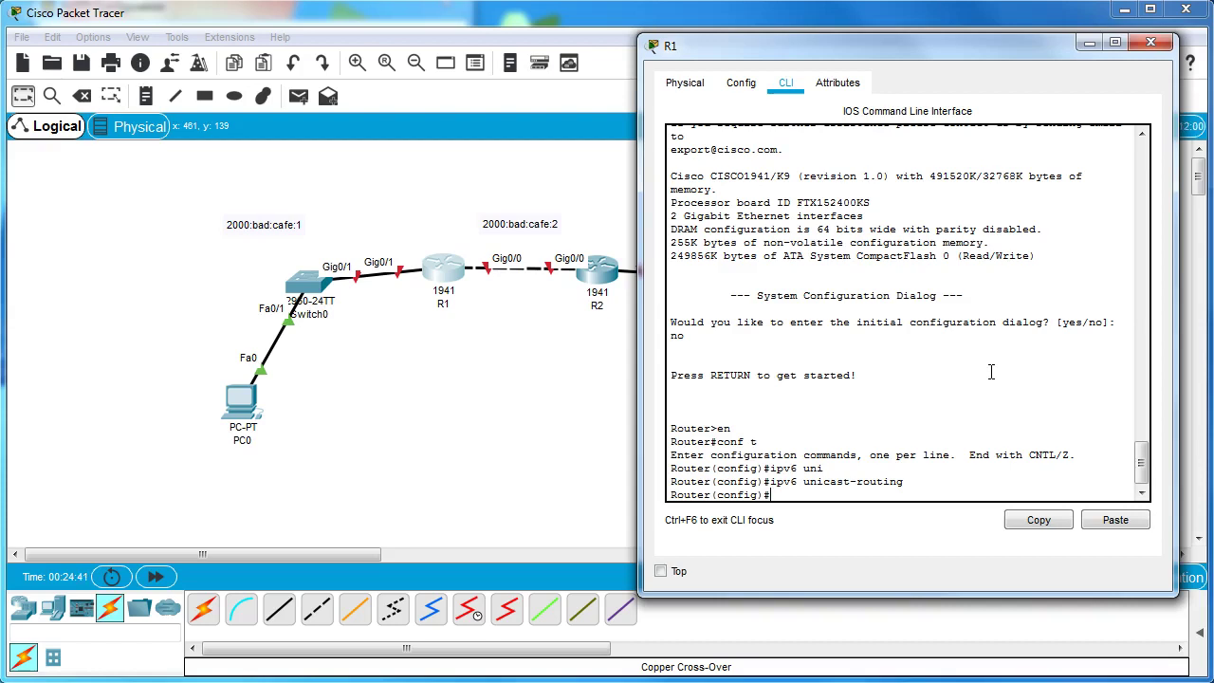
# Assign the IPv6 address 2000:bad:cafe:1::1/64 to interface g0/1 on R1.
pyautogui.write('int g0/1')
pyautogui.press('Return')
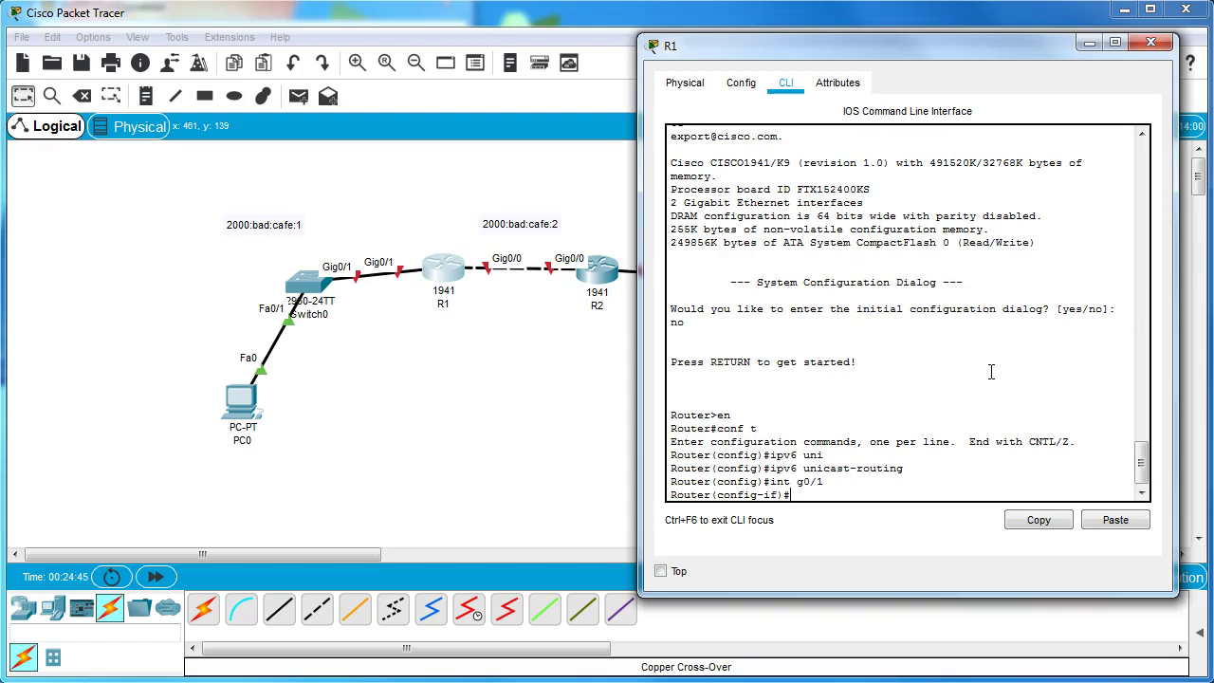
pyautogui.write('ipv6 address 2000:bad:cafe')
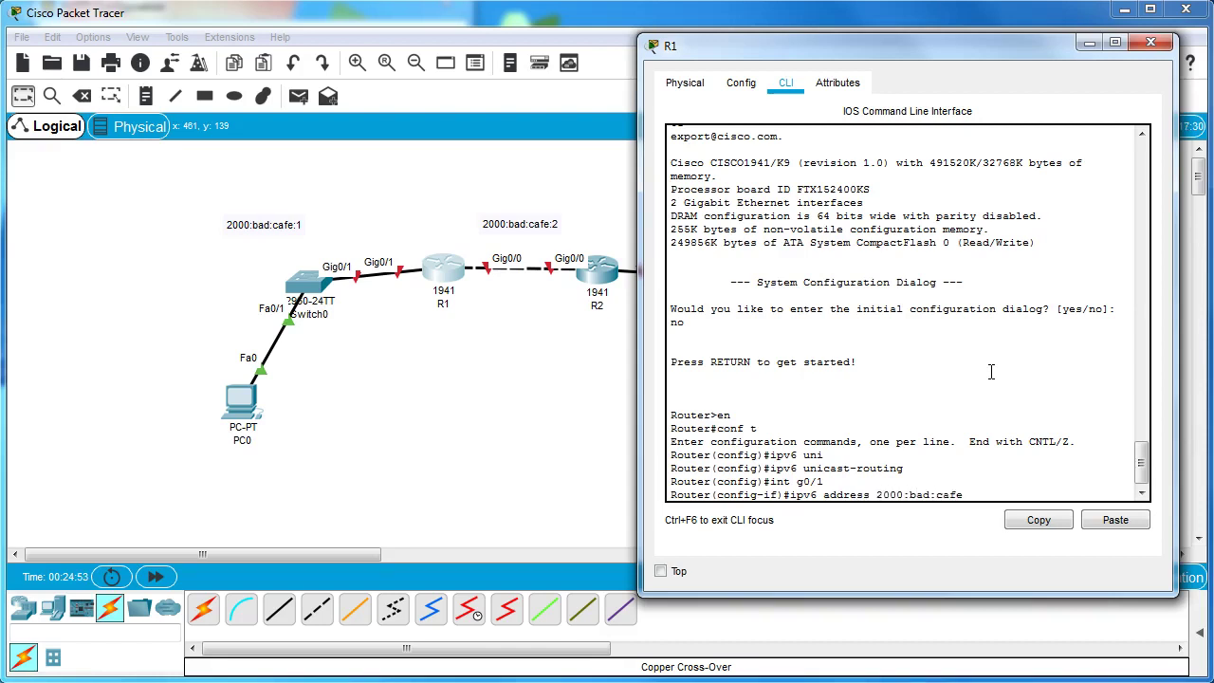
pyautogui.write(':1::1/64')
pyautogui.press('Return')
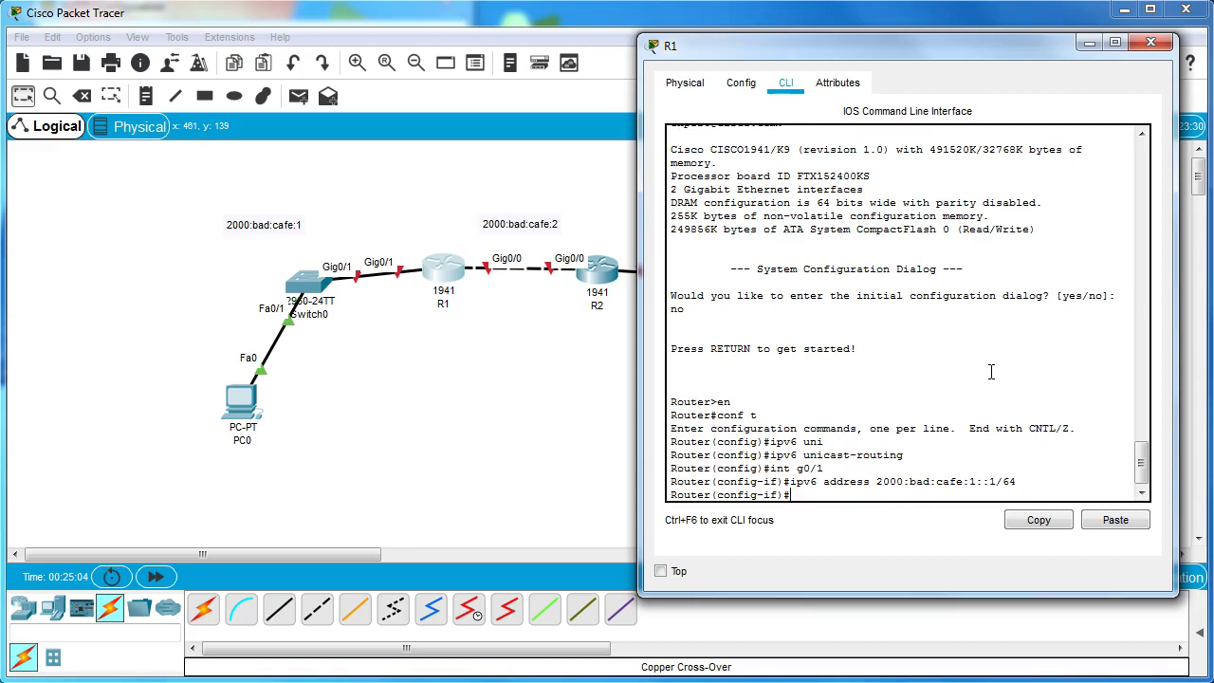
# Set the link-local IPv6 address fe80::1 on R1's g0/1 interface.
pyautogui.write('ipv6 ')
pyautogui.write('addres')
pyautogui.write('s fe80:')
pyautogui.write('::')
pyautogui.write('1')
pyautogui.write('link')
pyautogui.press('Tab')
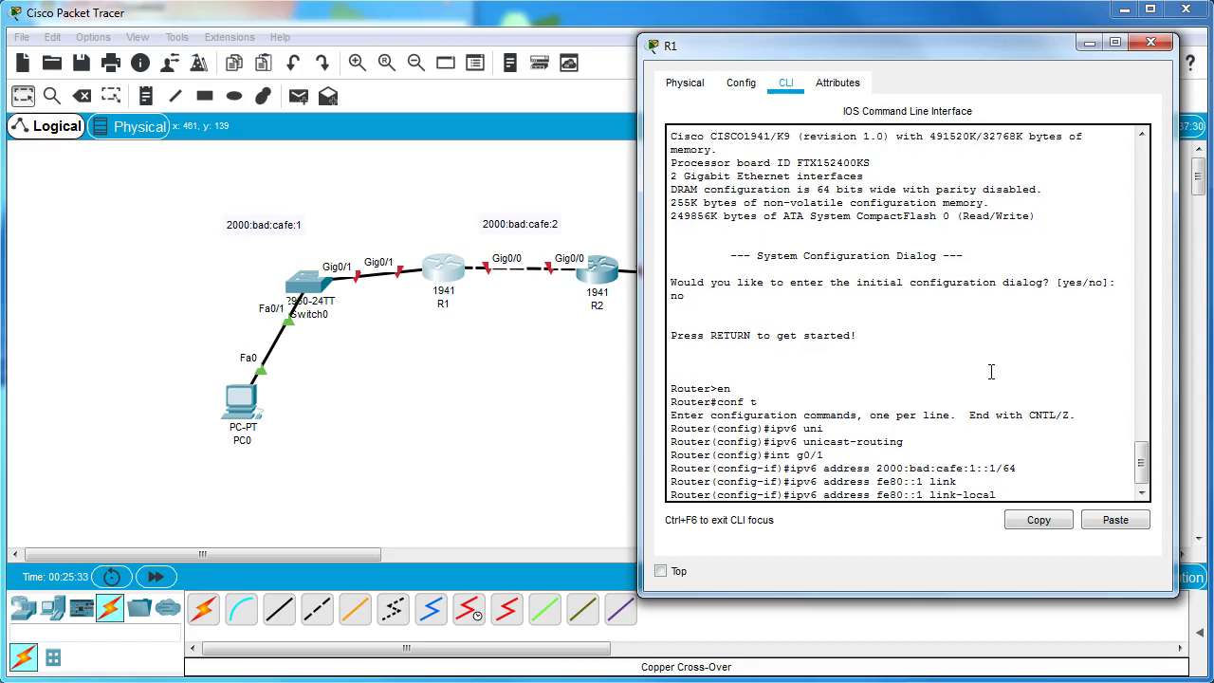
pyautogui.press('Return')
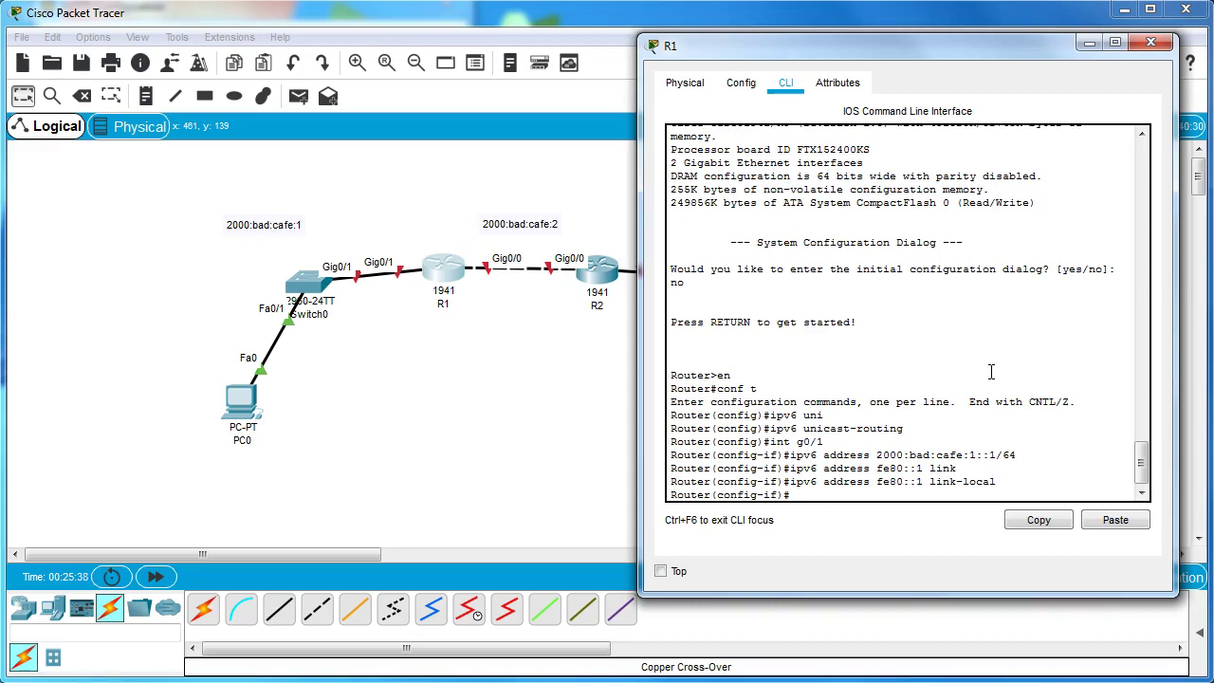
# Bring up R1's g0/1 interface with no shutdown and minimise the R1 window.
pyautogui.write('no shutdown')
pyautogui.press('Return')
pyautogui.press('Return')
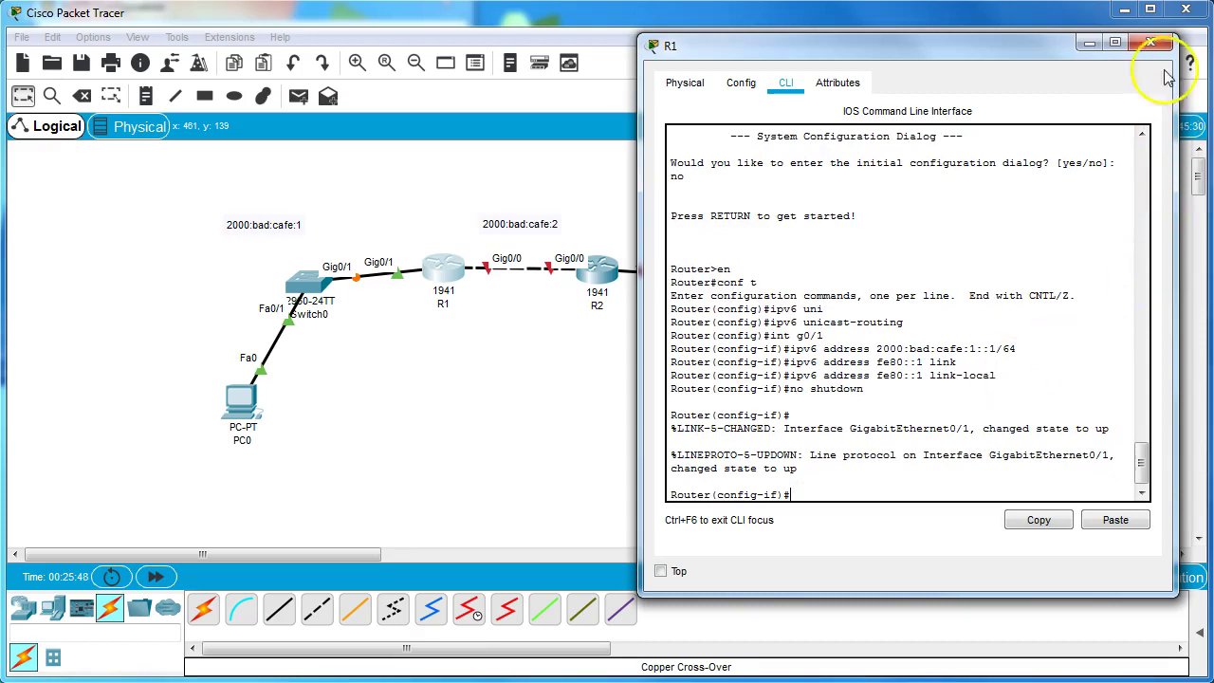
pyautogui.click(1089, 43)
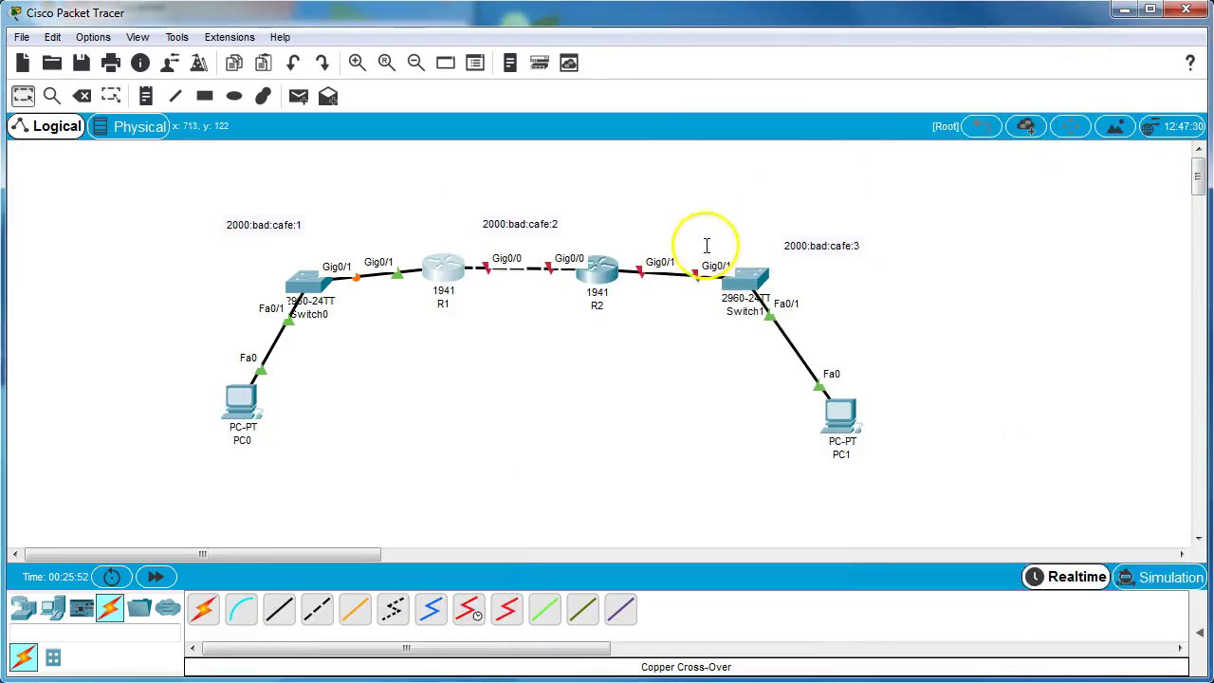
# Open router R2's command line and answer no to the initial configuration dialog to reach the user prompt.
pyautogui.click(596, 275)
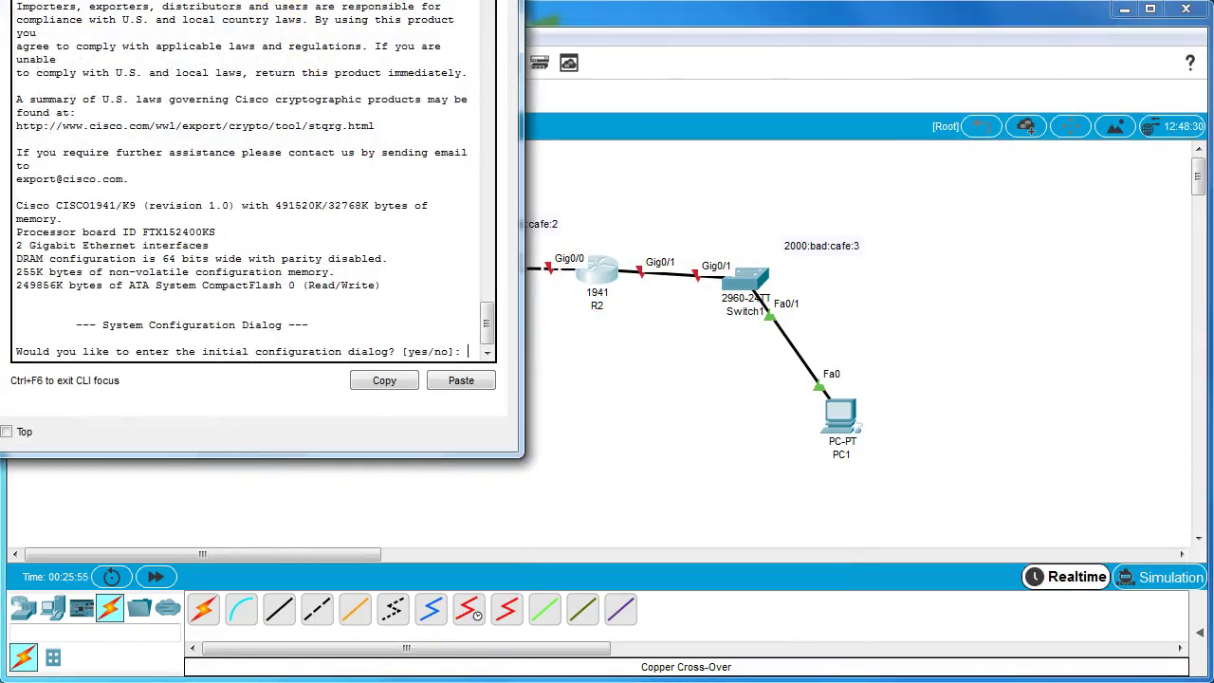
pyautogui.moveTo(387, 5); pyautogui.dragTo(313, 62)
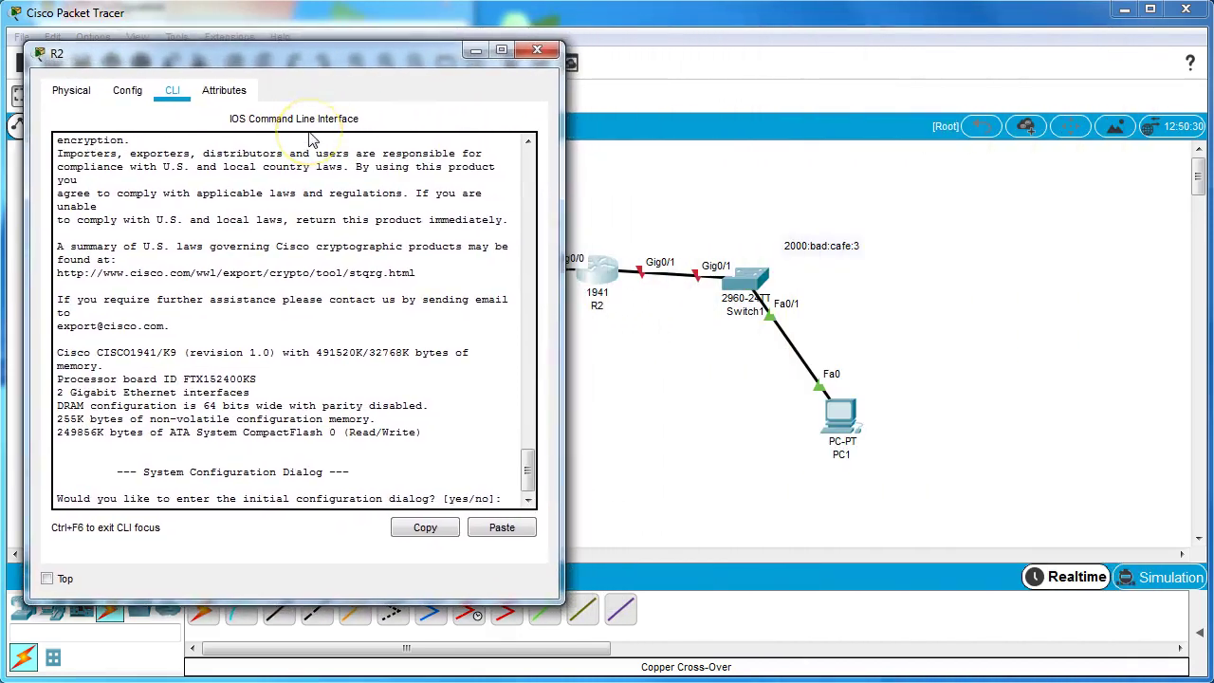
pyautogui.write('no')
pyautogui.press('Return')
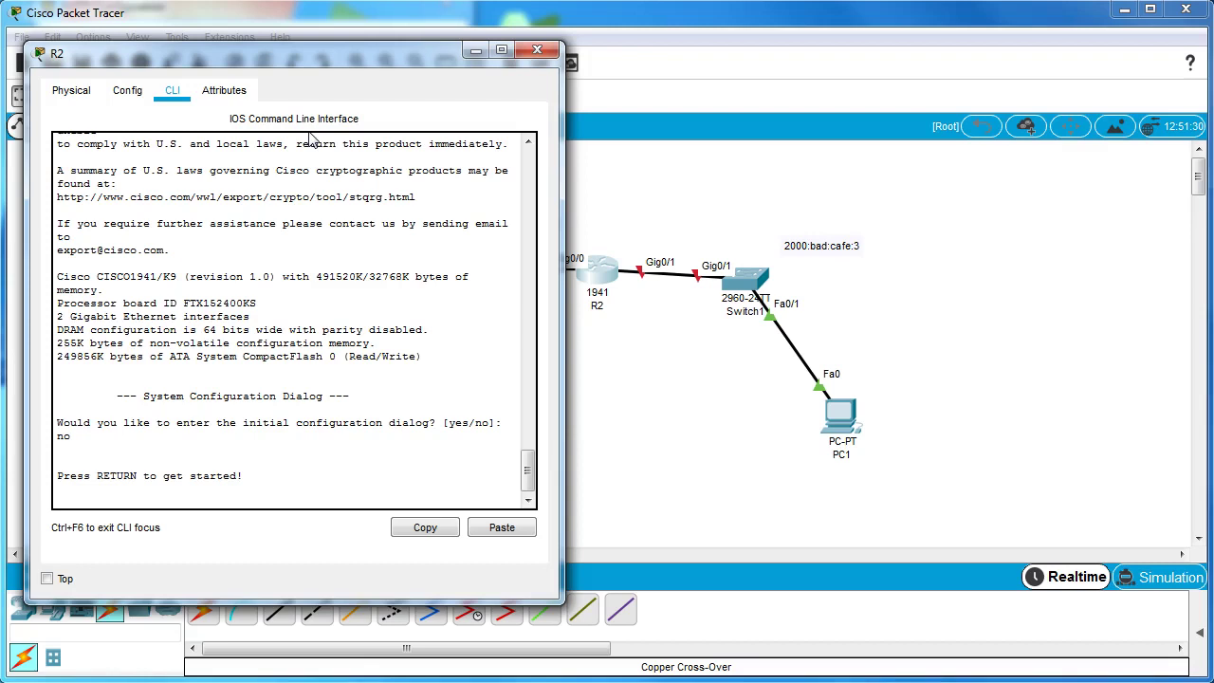
pyautogui.press('Return')
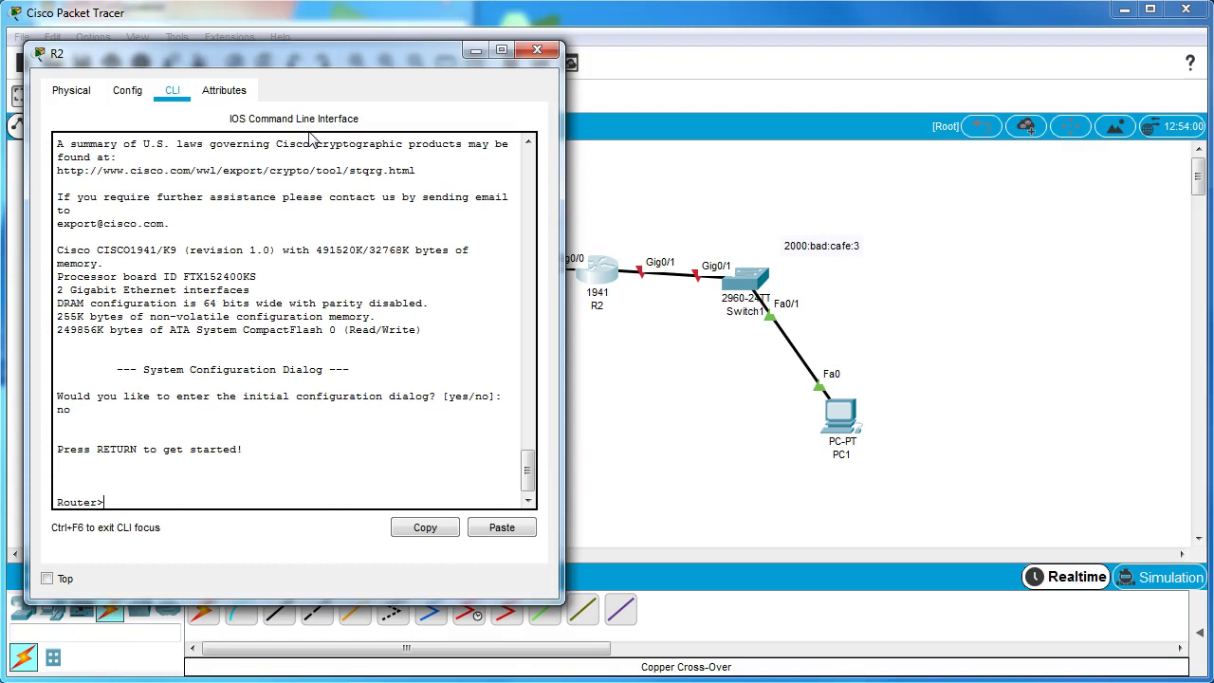
# Enter global configuration mode on R2 and enable IPv6 routing with ipv6 unicast-routing.
pyautogui.write('en')
pyautogui.press('Return')
pyautogui.write('co')
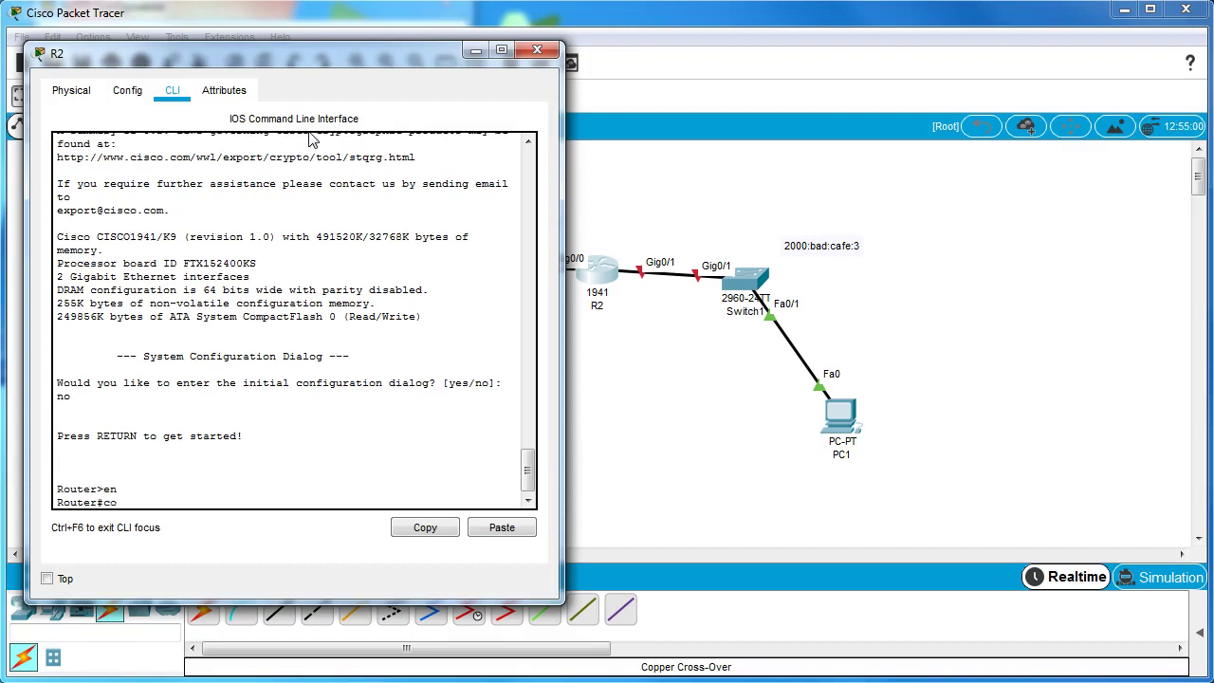
pyautogui.write('nf t')
pyautogui.press('Return')
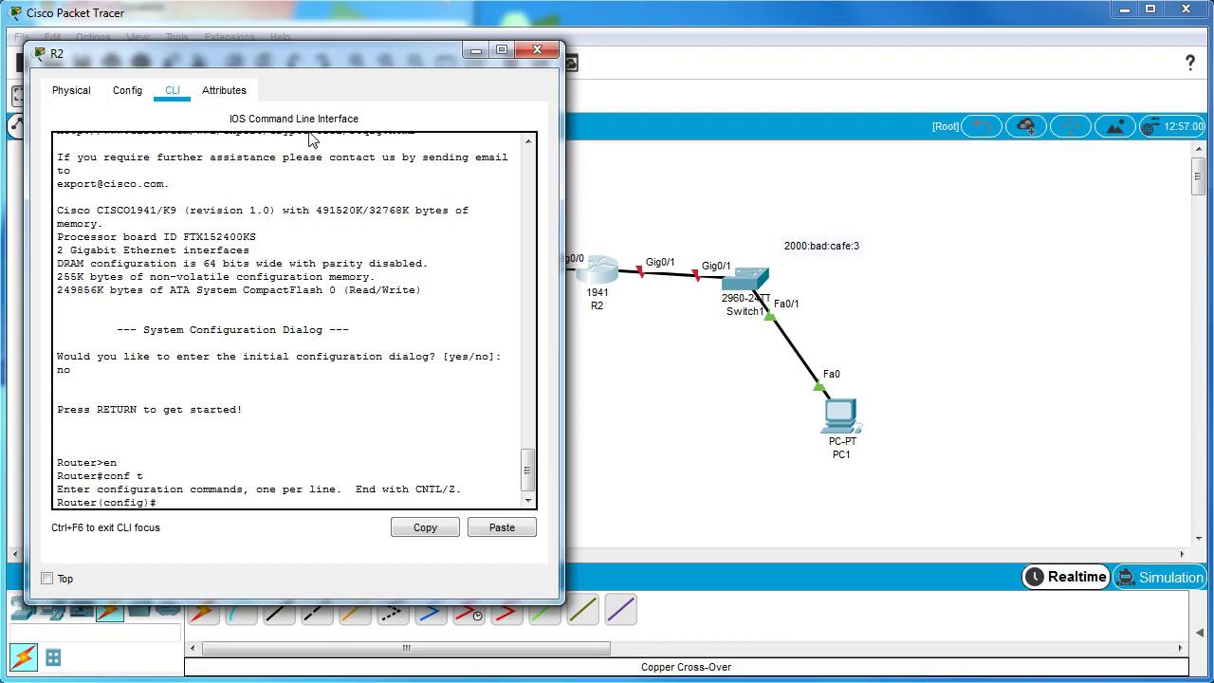
pyautogui.write('ipv6 uni')
pyautogui.press('Tab')
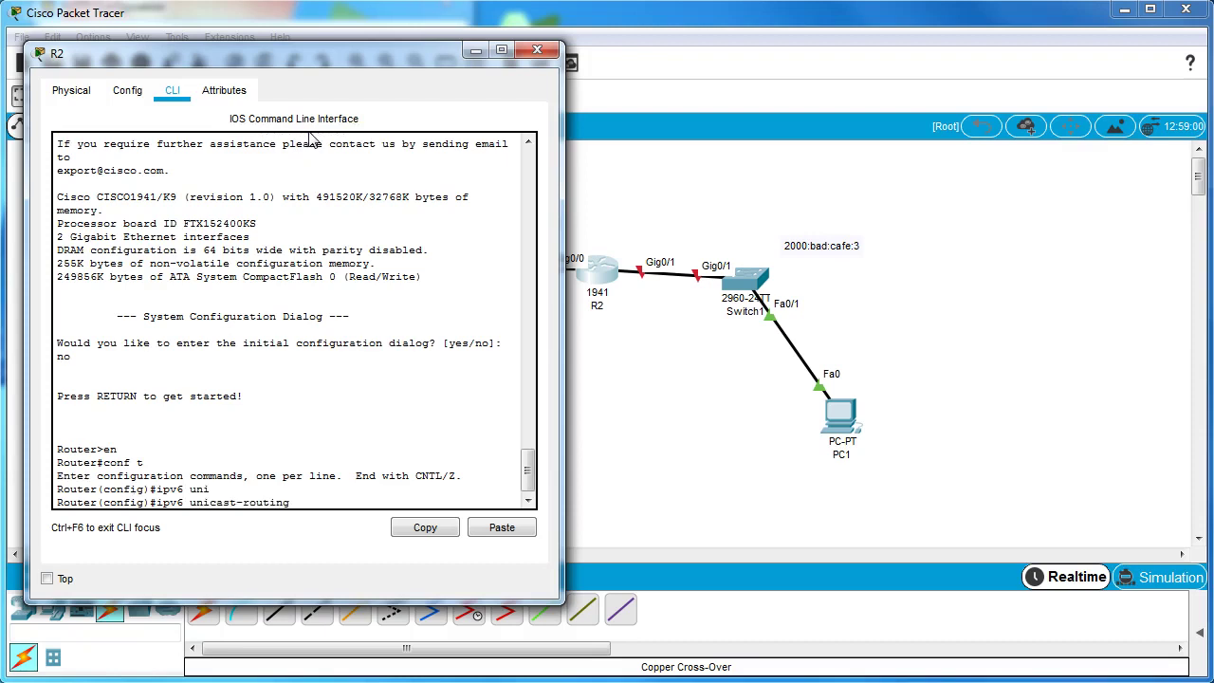
pyautogui.press('Return')
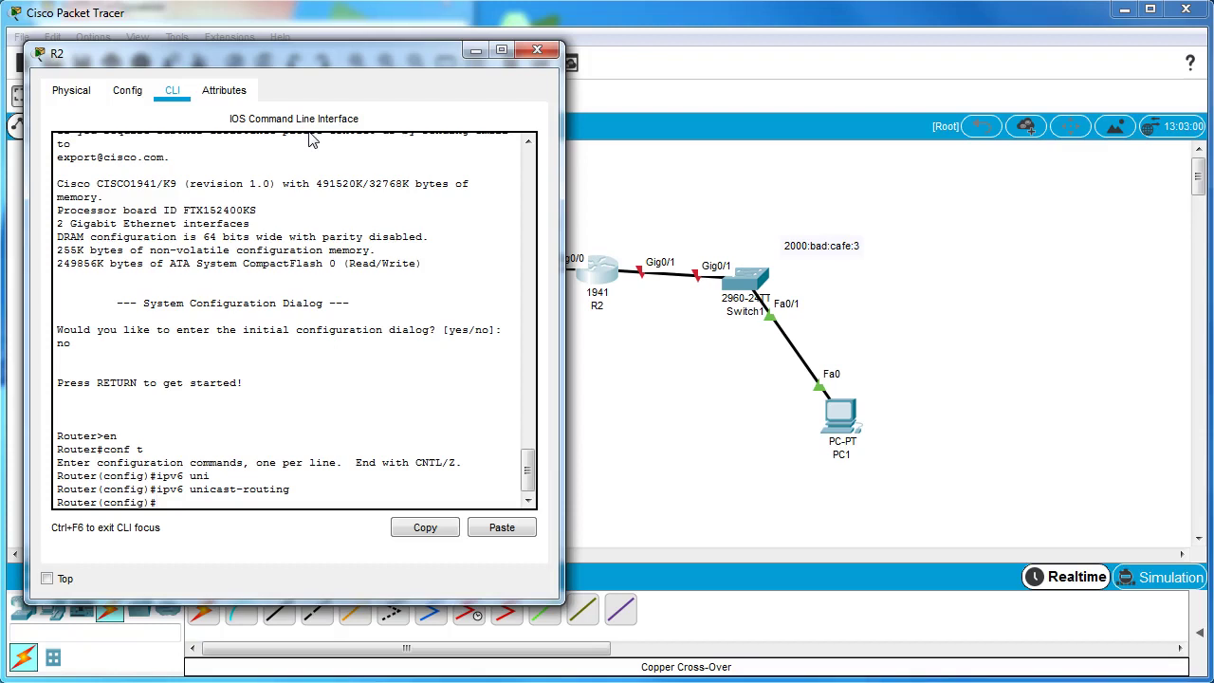
# Assign the IPv6 address 2000:bad:cafe:3::2/64 to interface g0/1 on R2.
pyautogui.write('int g0/1')
pyautogui.press('Return')
pyautogui.write('ip')
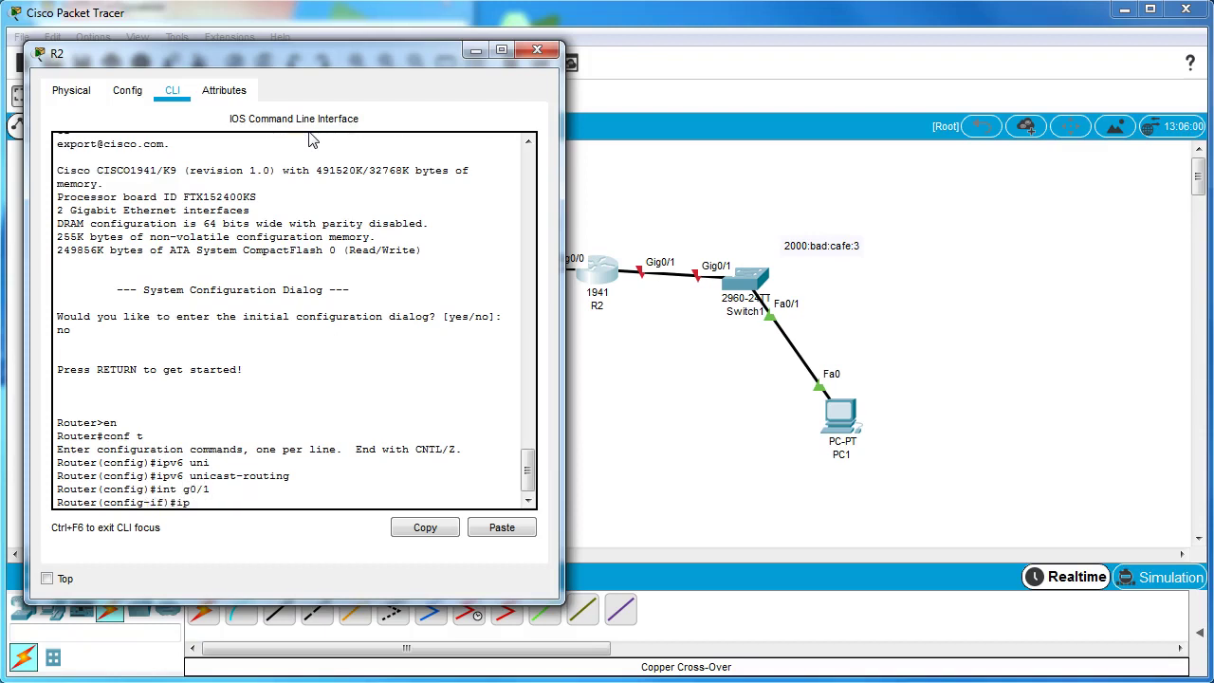
pyautogui.write('v6 address 2000:bad:')
pyautogui.write('cafe:3')
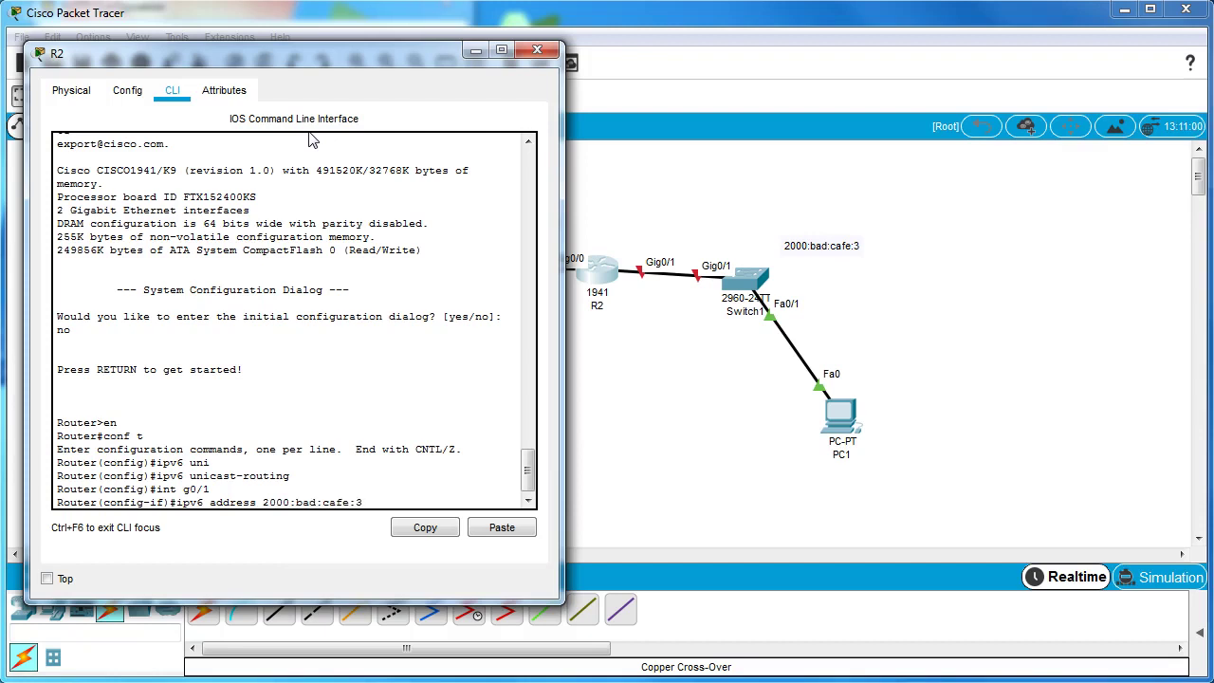
pyautogui.write('::2/64')
pyautogui.press('Return')
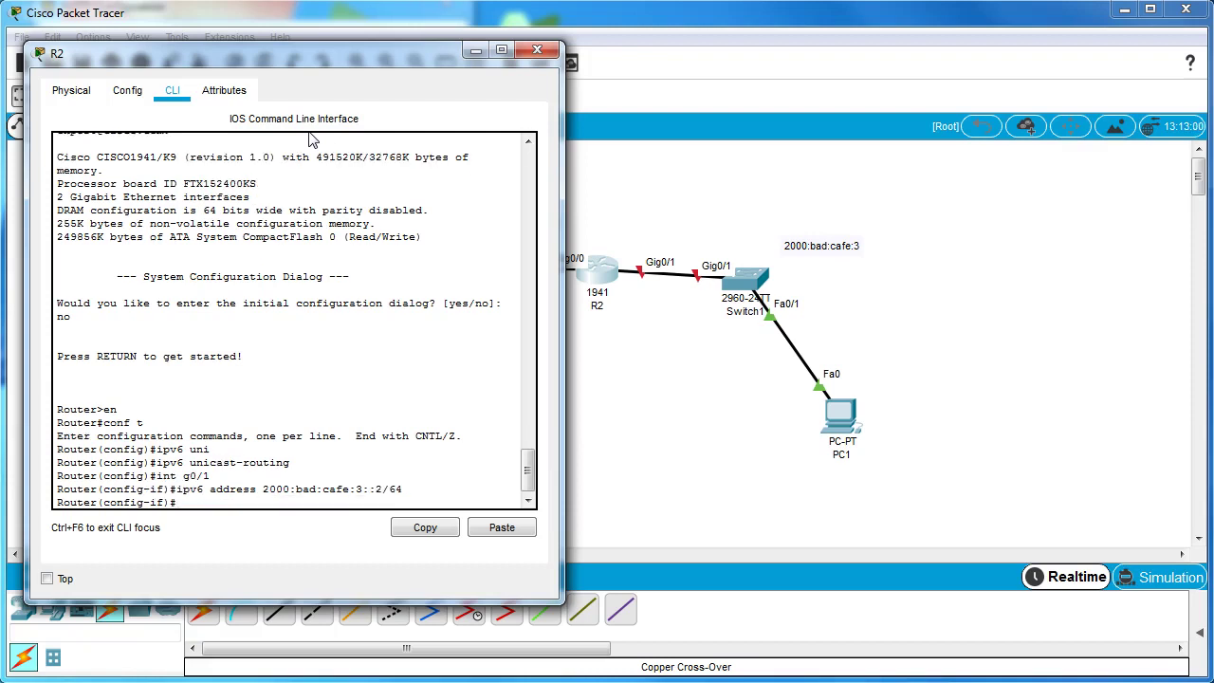
# Set the link-local IPv6 address fe80::2 on R2's g0/1 interface.
pyautogui.write('ipv6 address fe80::2 link')
pyautogui.press('Tab')
pyautogui.press('Return')
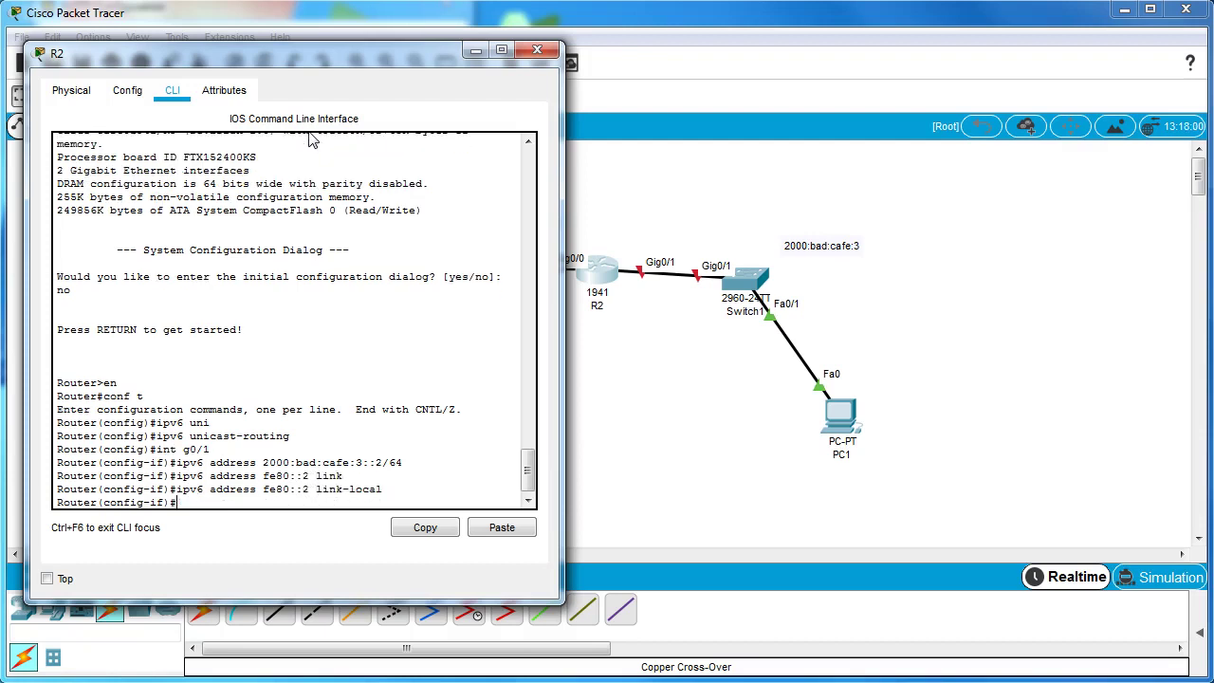
# Bring up R2's g0/1 interface with the no shutdown command.
pyautogui.write('nos hu')
pyautogui.press('BackSpace')
pyautogui.press('BackSpace')
pyautogui.write('shutdown')
pyautogui.press('Up')
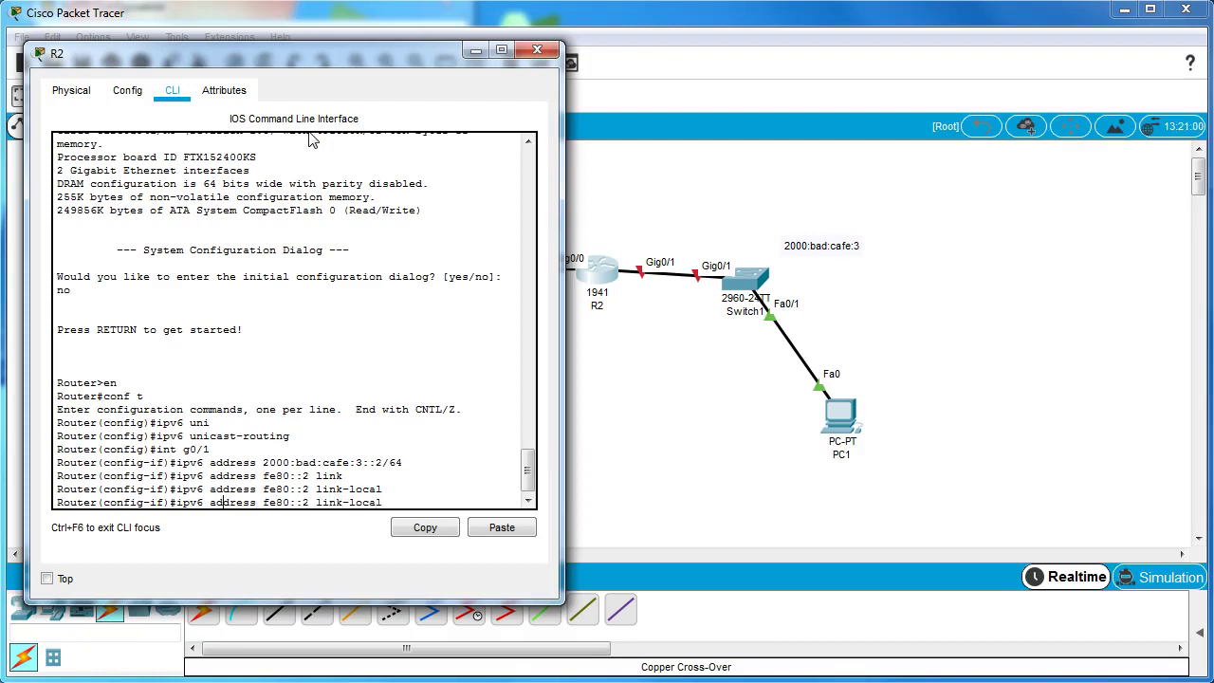
pyautogui.press('Down')
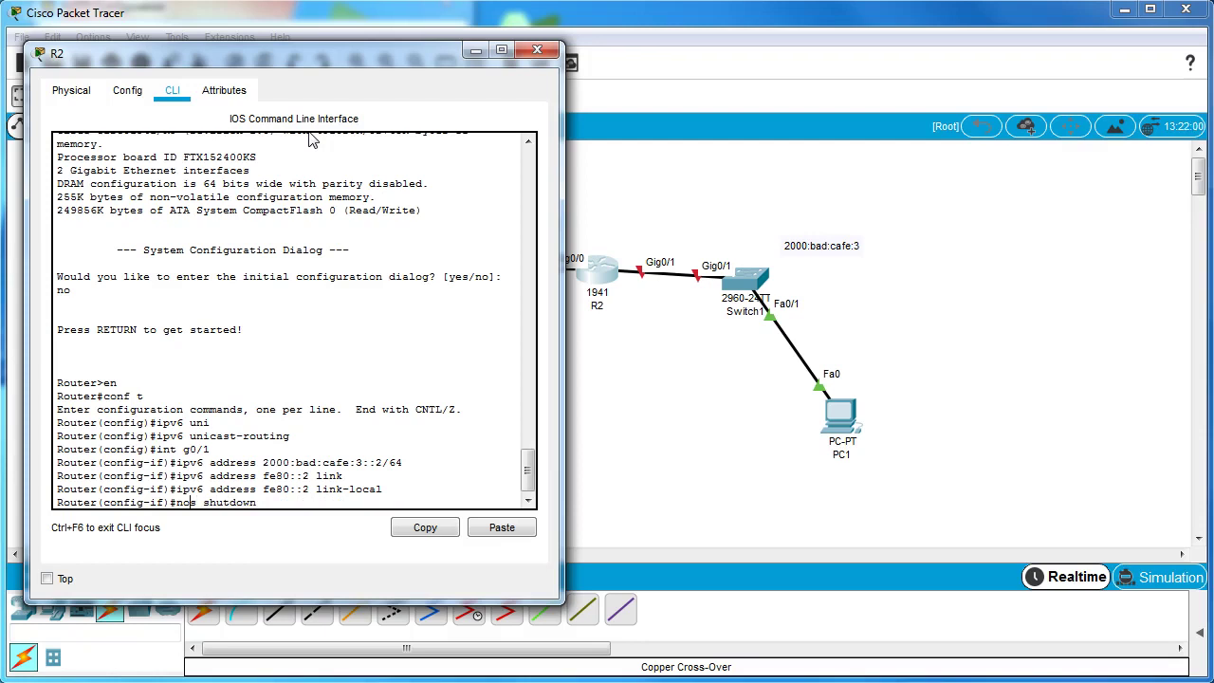
pyautogui.press('Left')
pyautogui.press('BackSpace')
pyautogui.press('Return')
pyautogui.press('Return')
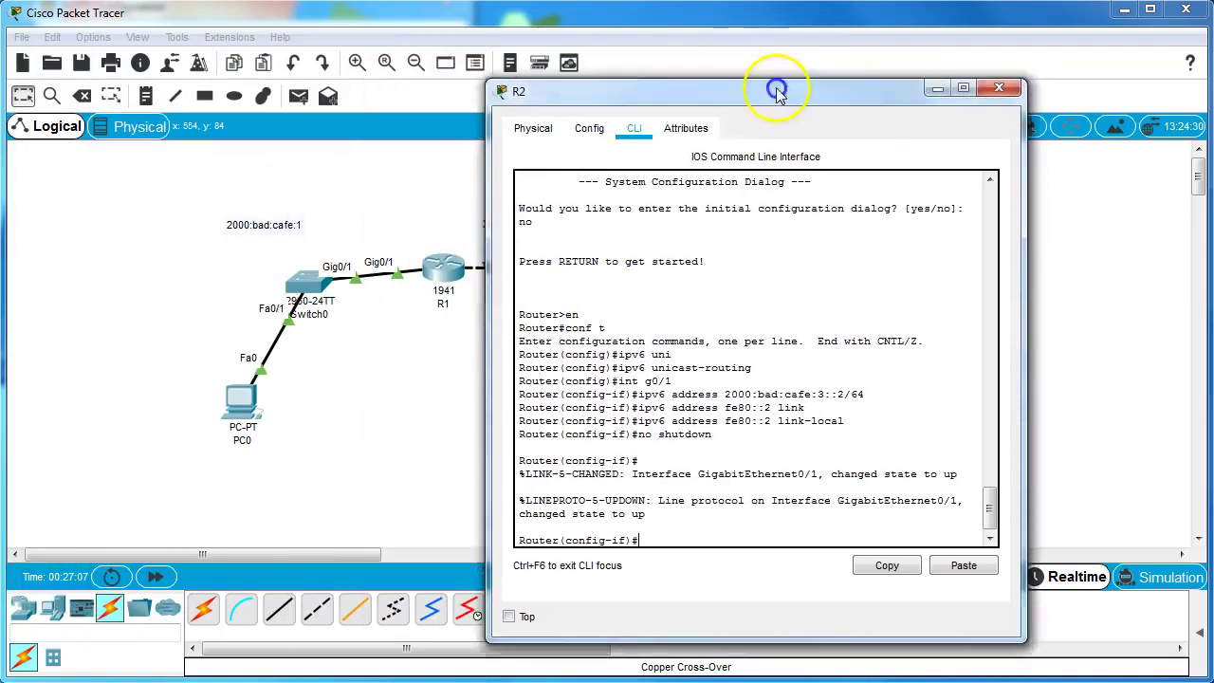
# Assign the IPv6 address 2000:bad:cafe:2::2/64 to interface g0/0 on R2.
pyautogui.moveTo(776, 90); pyautogui.dragTo(1004, 86)
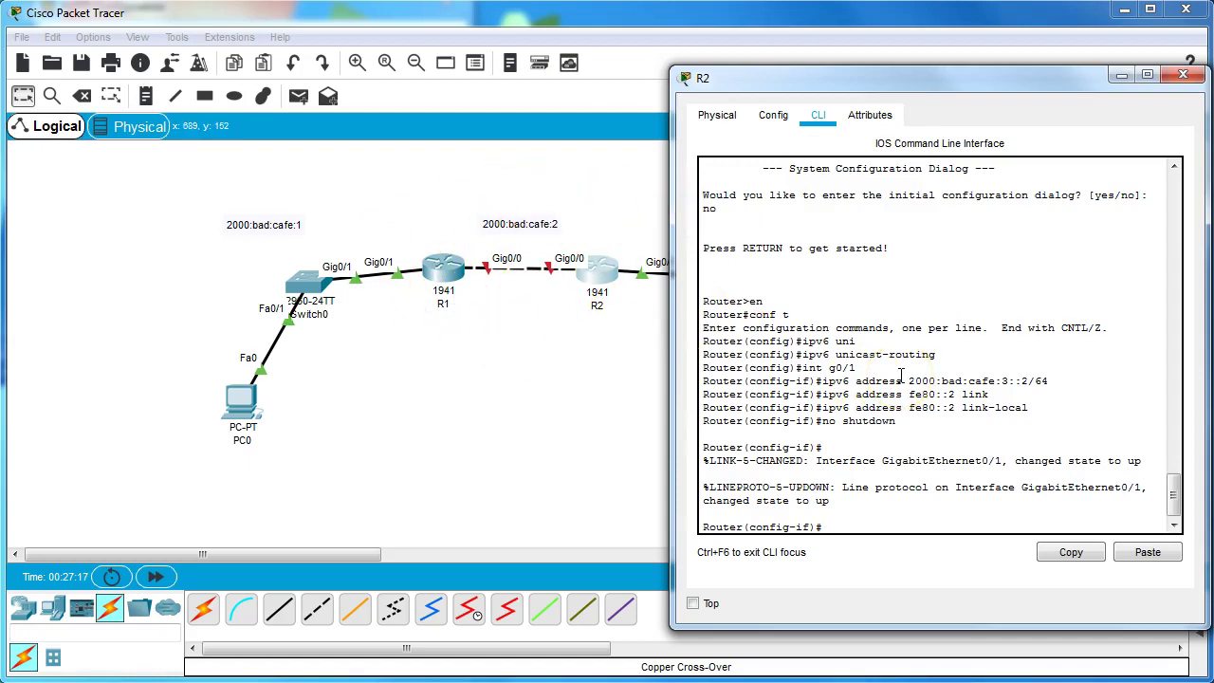
pyautogui.write('int g0/0')
pyautogui.press('Return')
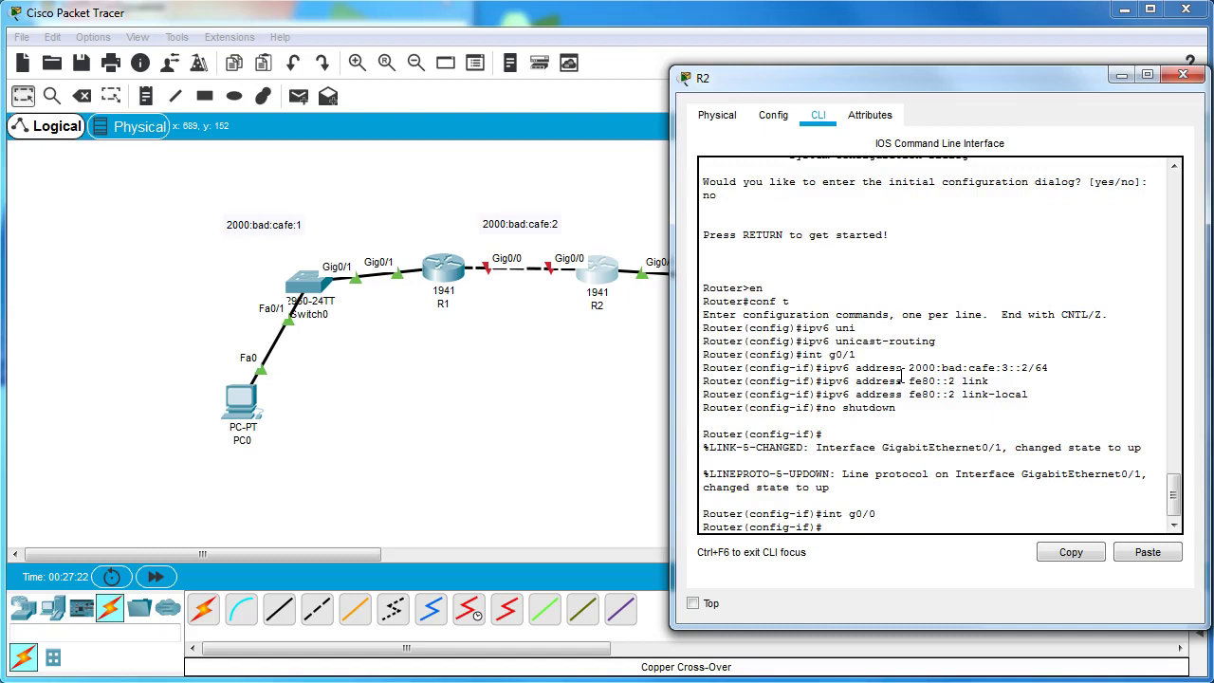
pyautogui.write('ipv6 address 2000:vad:cafe::')
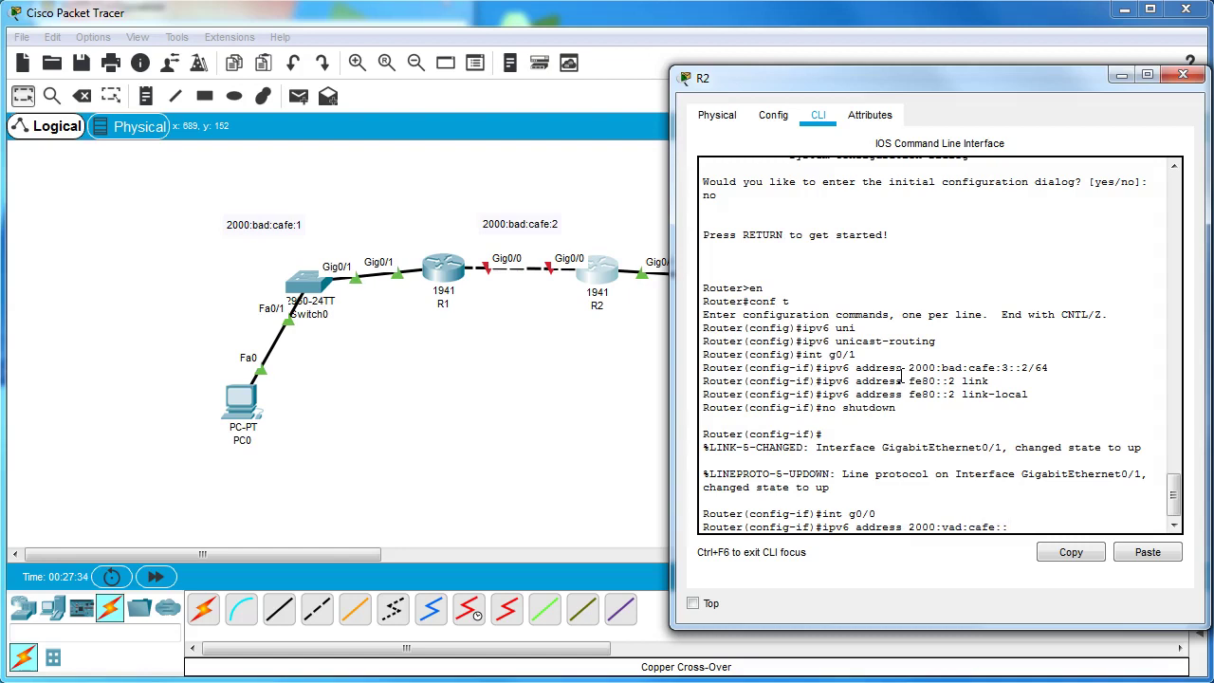
pyautogui.press('BackSpace')
pyautogui.write('2::2/64')
pyautogui.press('Return')
pyautogui.press('Up')
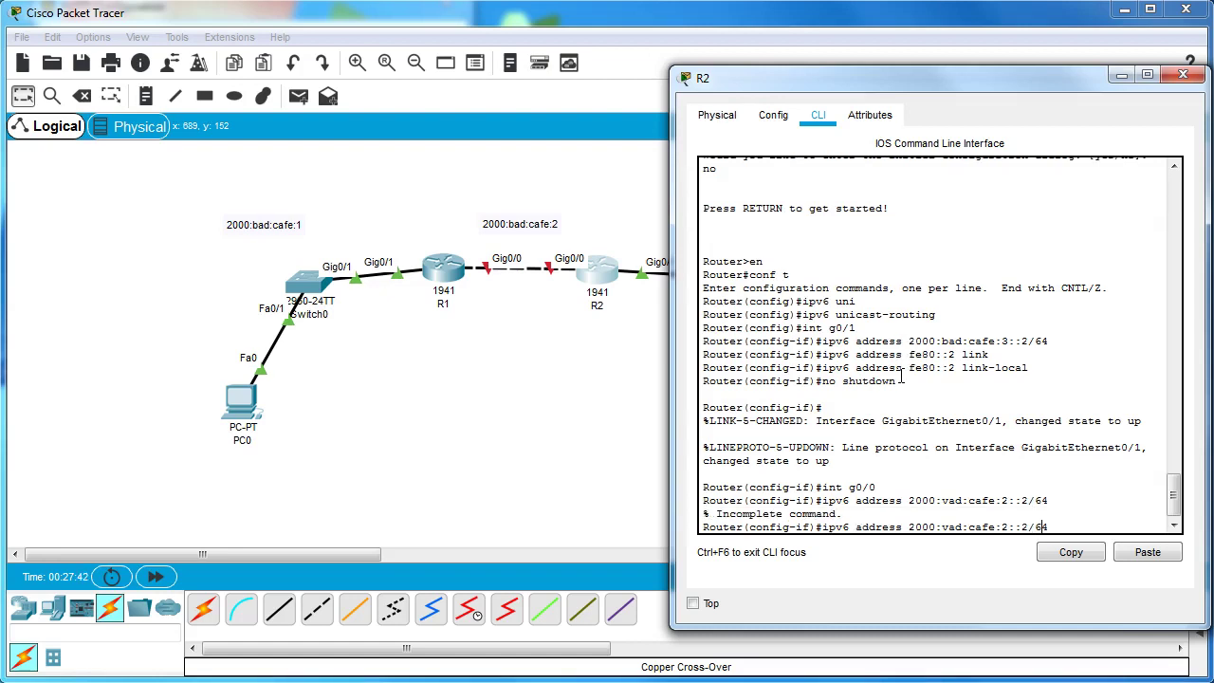
pyautogui.press('BackSpace')
pyautogui.write('b')
pyautogui.press('Return')
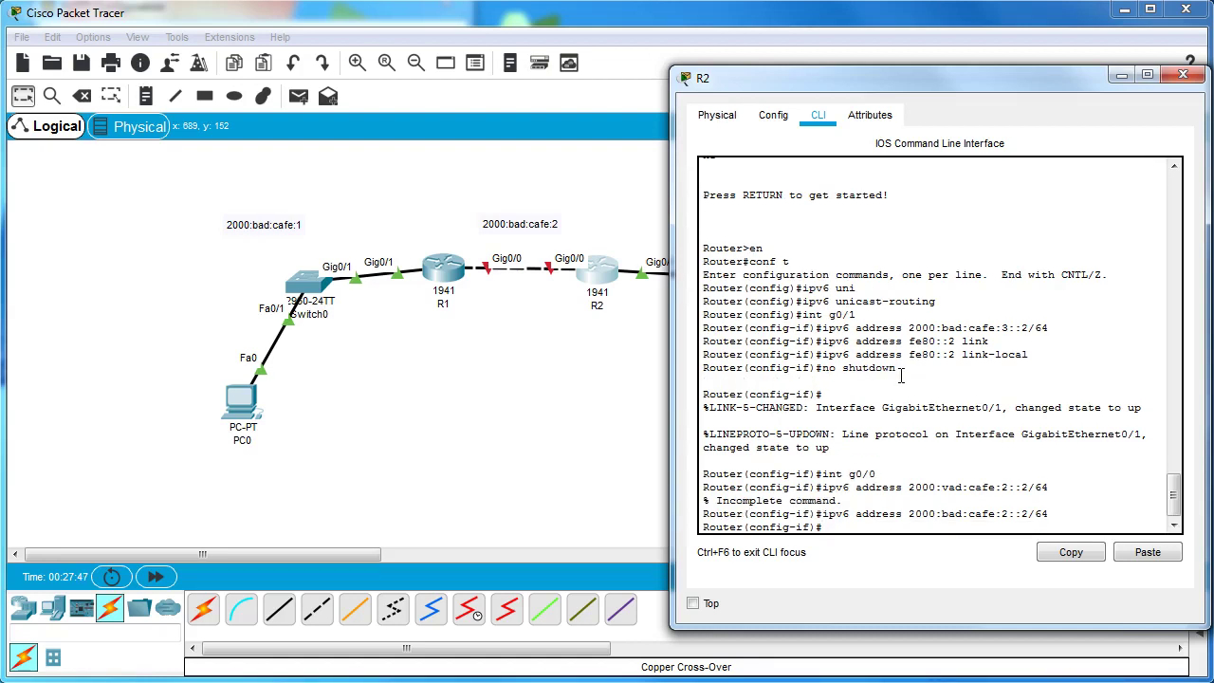
# Set the link-local IPv6 address fe80::2 on R2's g0/0 interface.
pyautogui.write('ipv6 address')
pyautogui.press('BackSpace')
pyautogui.write('fe80::2 link')
pyautogui.press('Tab')
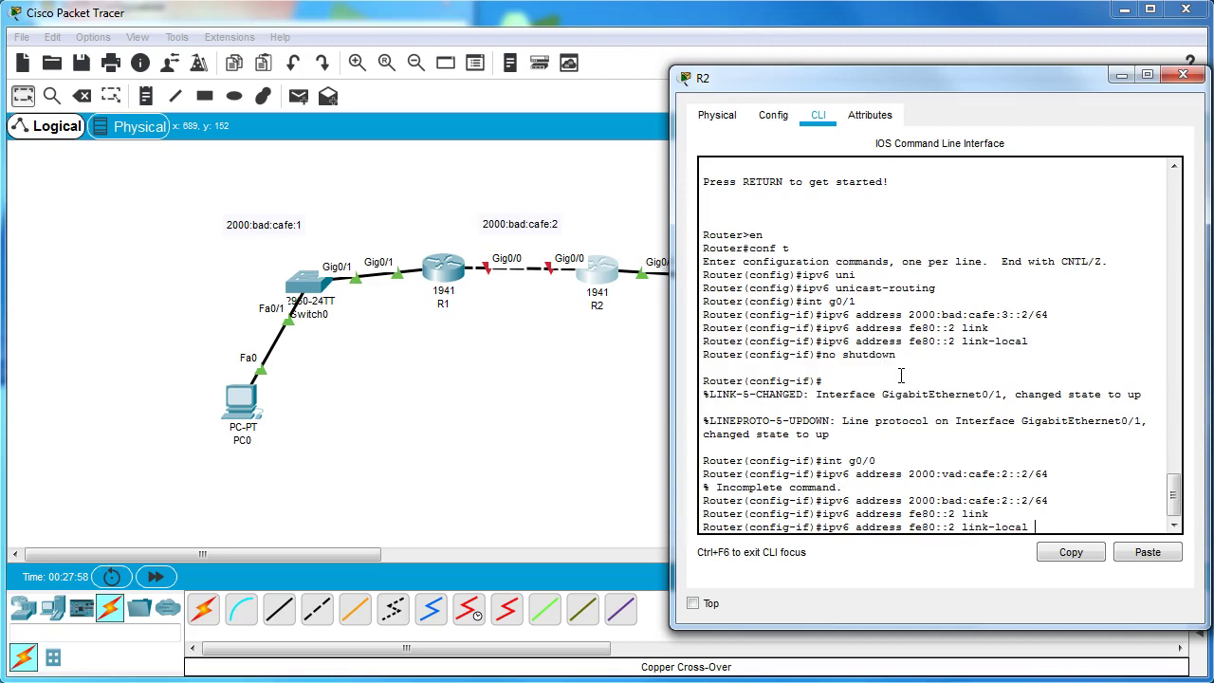
pyautogui.press('Return')
# Bring up R2's g0/0 interface with the no shutdown command.
pyautogui.write('no shu')
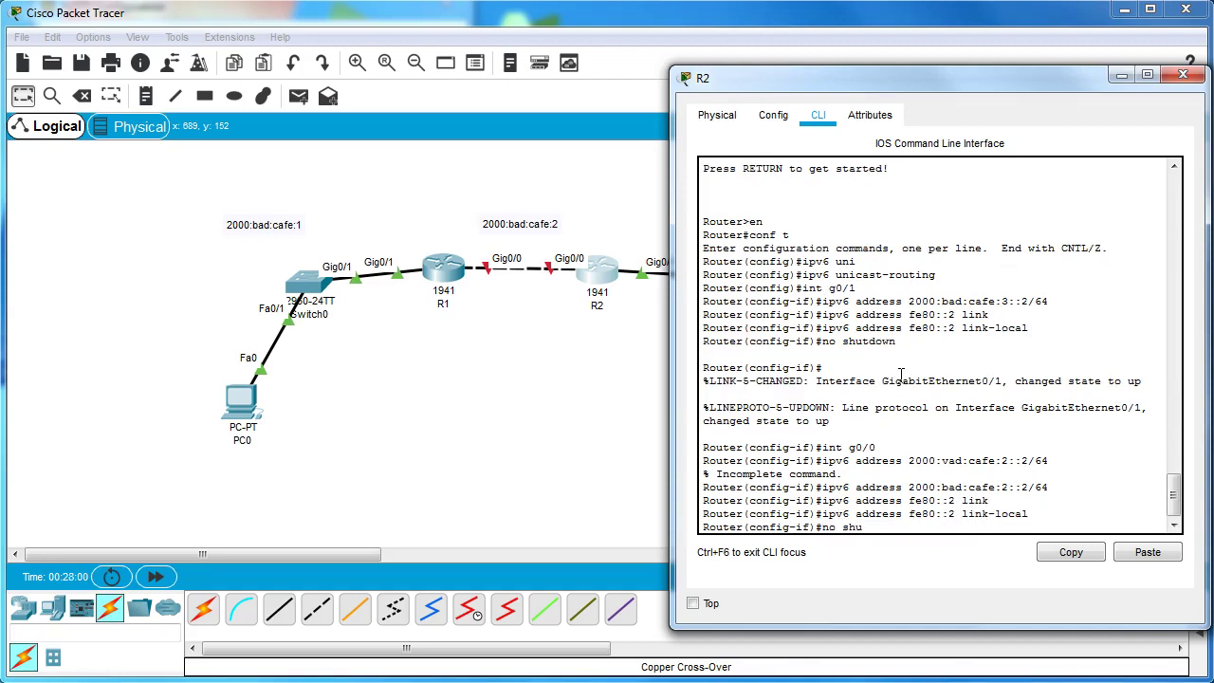
pyautogui.write('td')
pyautogui.press('Tab')
pyautogui.press('Return')
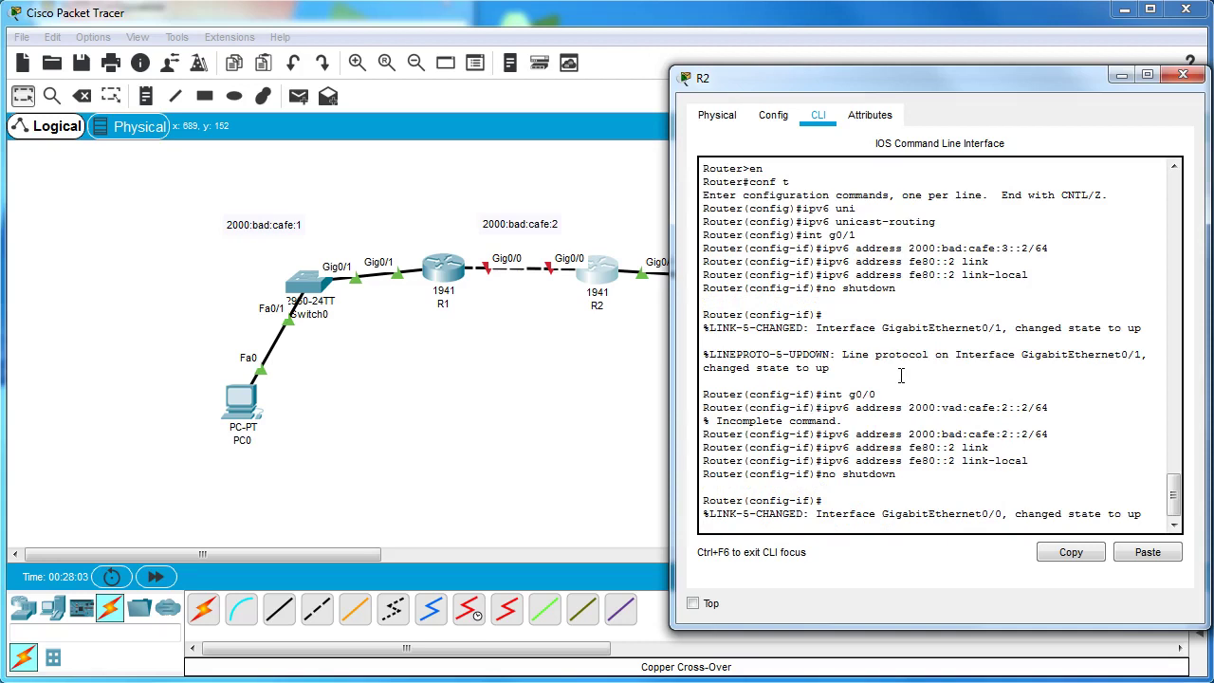
# On R1, assign the IPv6 address 2000:bad:cafe:2::1/64 to interface g0/0.
pyautogui.click(1174, 80)
pyautogui.click(446, 269)
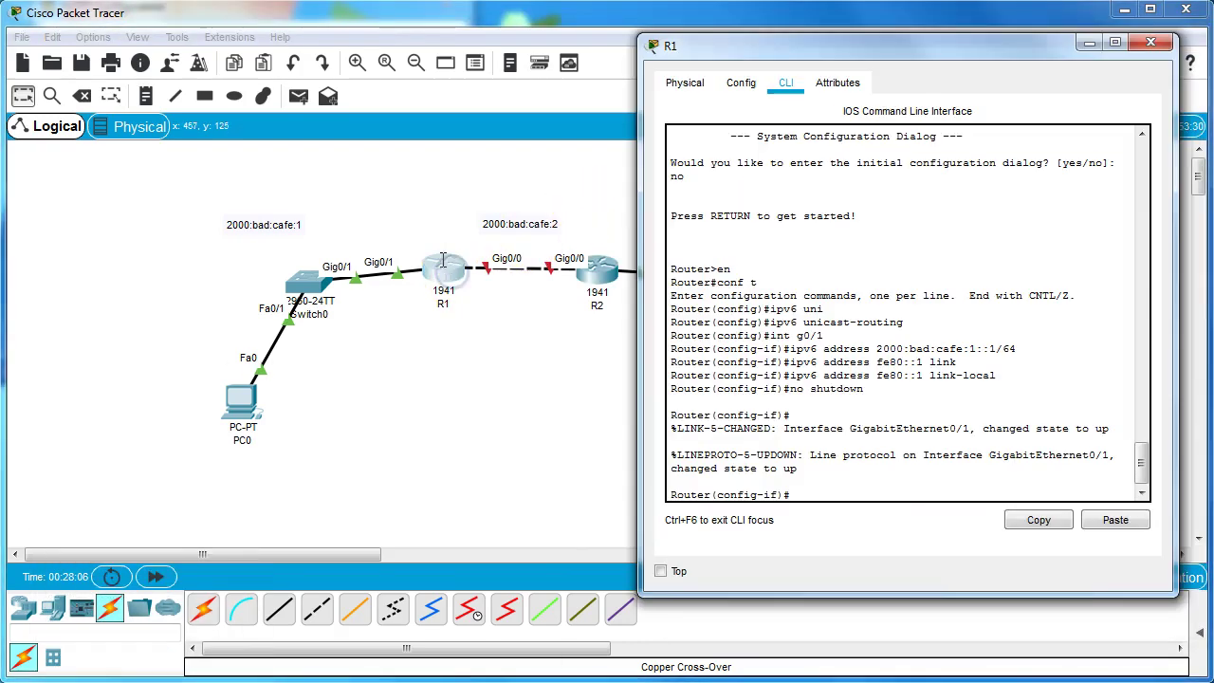
pyautogui.write('int g0/0')
pyautogui.press('Return')
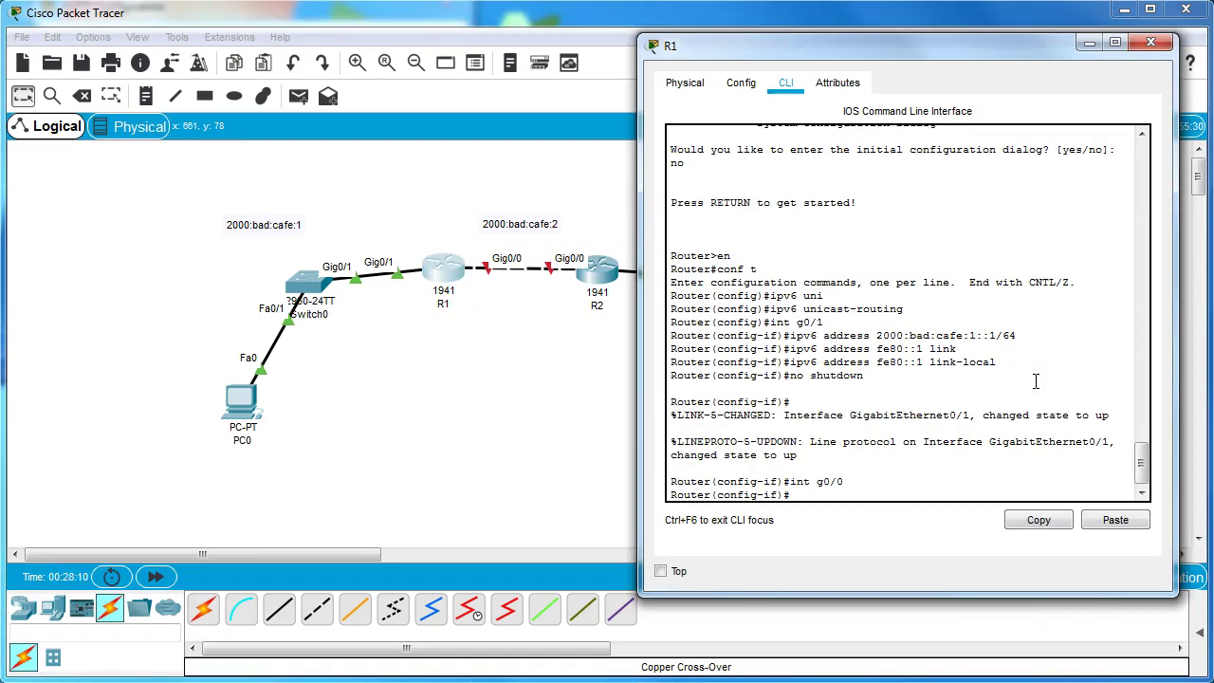
pyautogui.write('ipv6 address 2000:bad:cafe:')
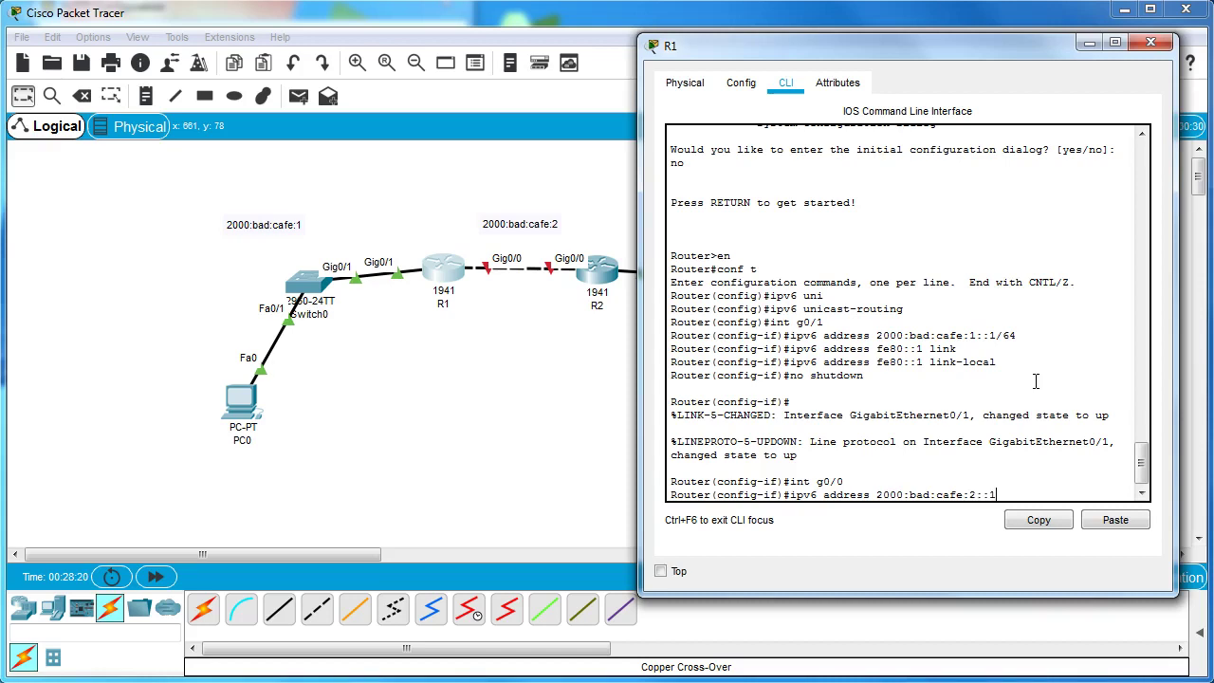
pyautogui.write('2::1/64')
pyautogui.press('Return')
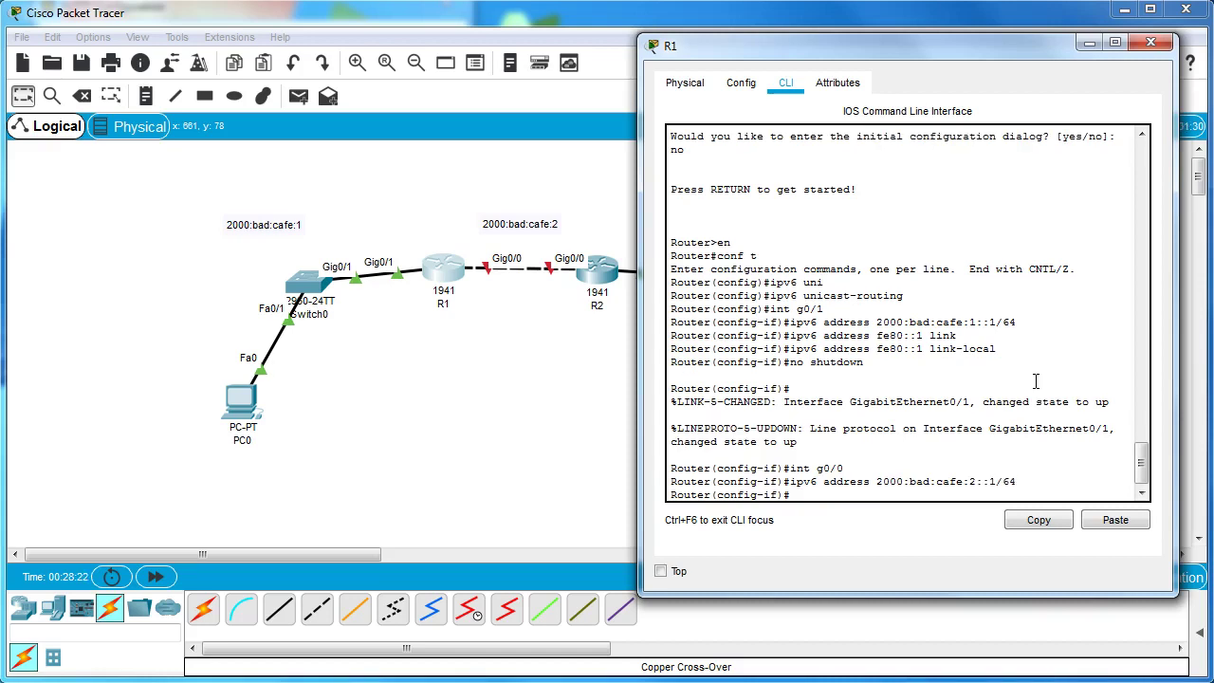
# Set the link-local IPv6 address fe80::1 on R1's g0/0 interface and bring the interface up.
pyautogui.write('ipv6 fe80::1 link')
pyautogui.press('Tab')
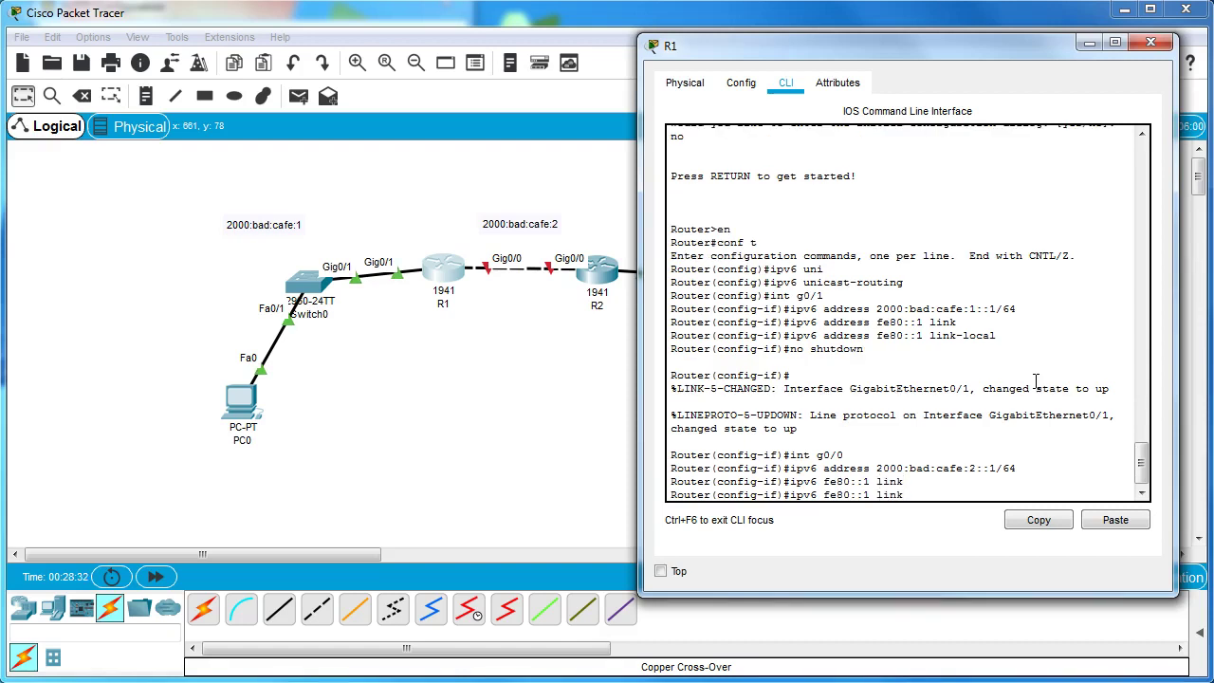
pyautogui.write('address fe80::1 link')
pyautogui.press('Tab')
pyautogui.press('Return')
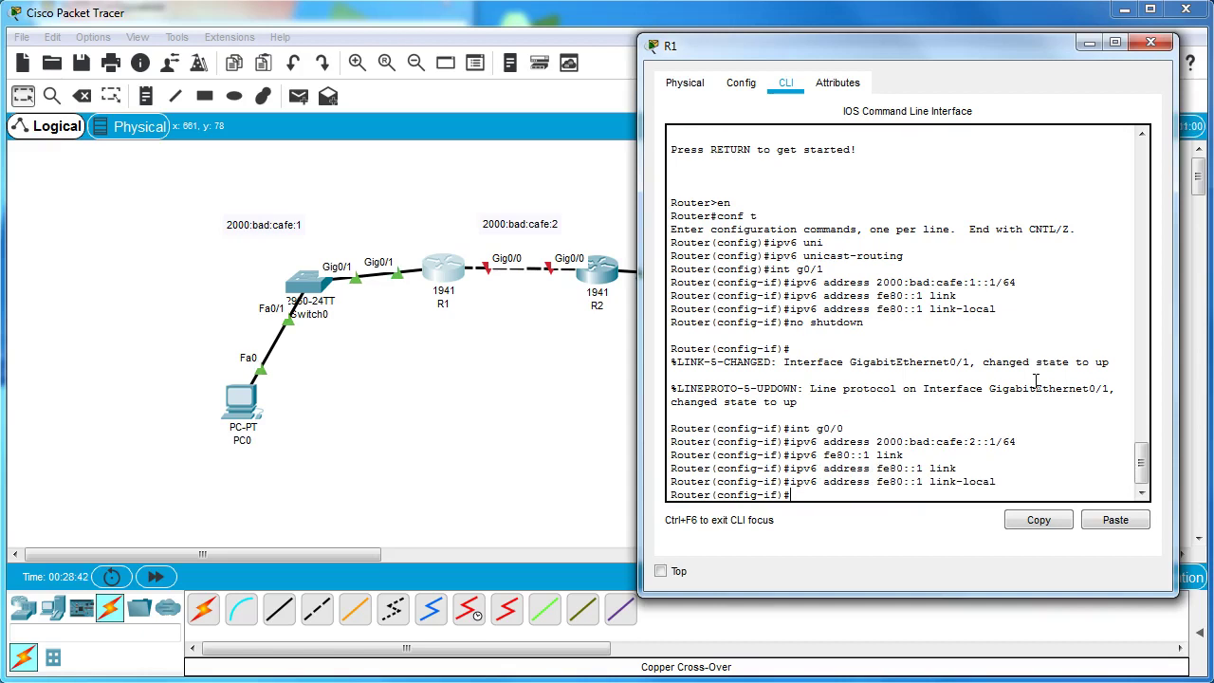
pyautogui.write('no shutdown')
pyautogui.press('Return')
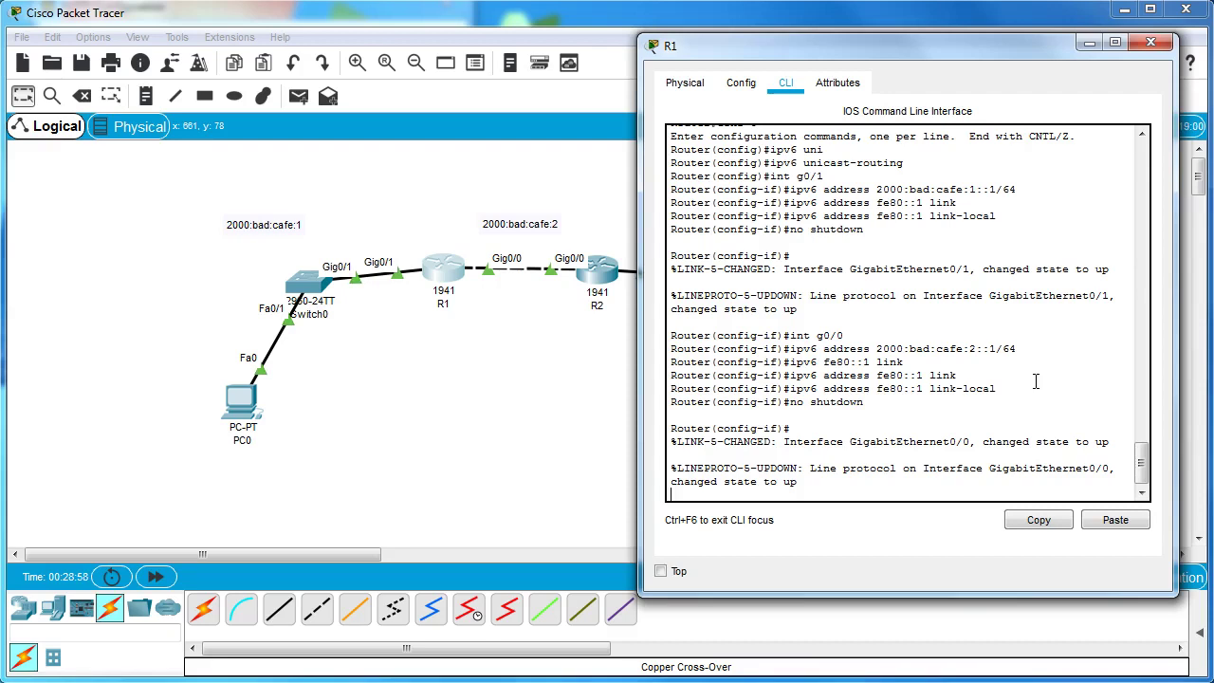
# From R1, ping 2000:bad:cafe:2::1 and 2000:bad:cafe:2::2, and display the IPv6 routing table.
pyautogui.write('do ping 2000:bad:cafe:2::1')
pyautogui.press('Return')
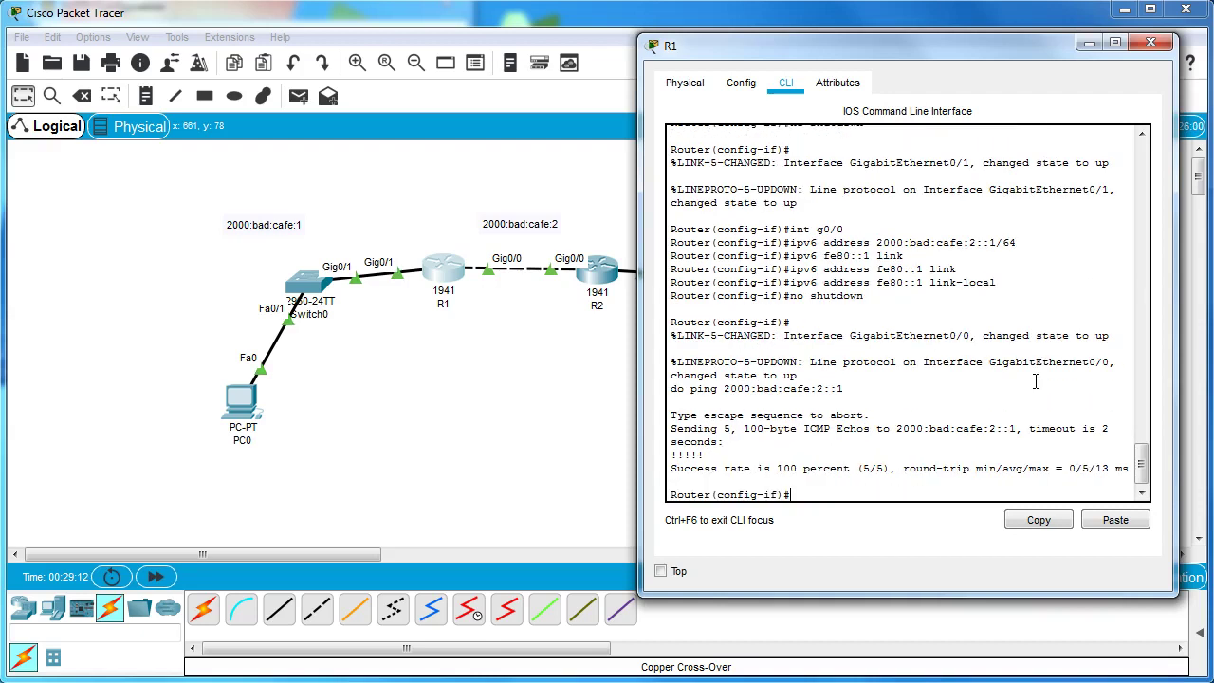
pyautogui.press('Up')
pyautogui.write('2')
pyautogui.press('Return')
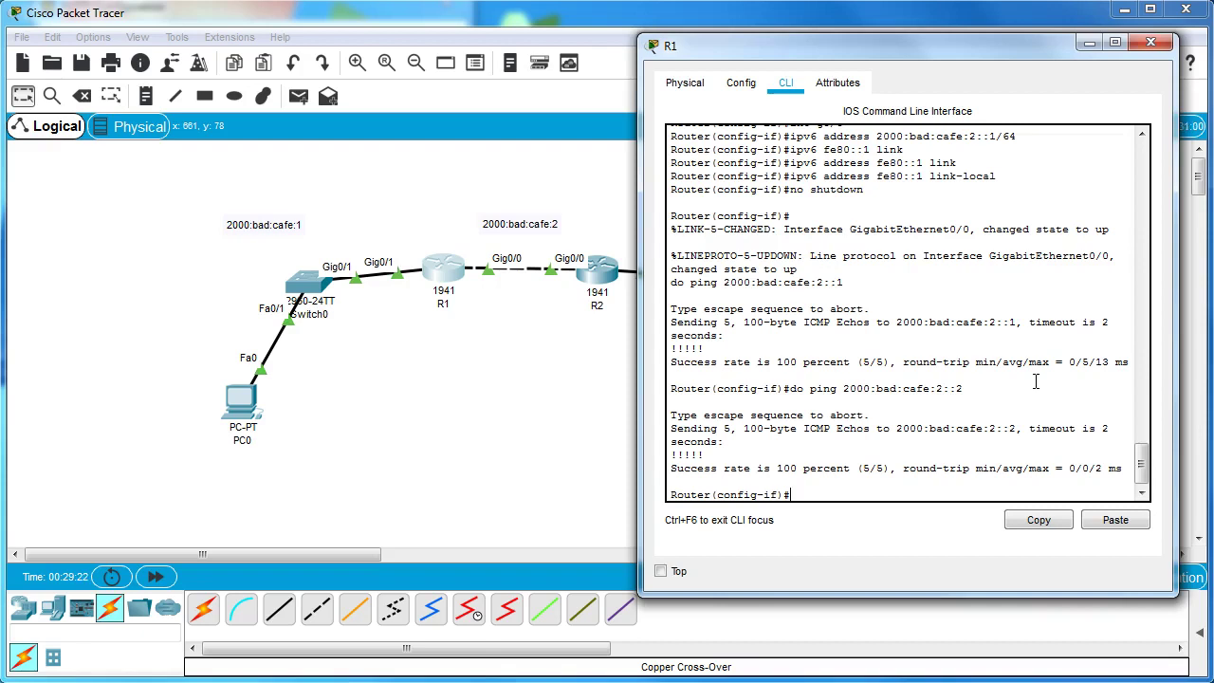
pyautogui.write('do show ipv6 route')
pyautogui.press('Return')
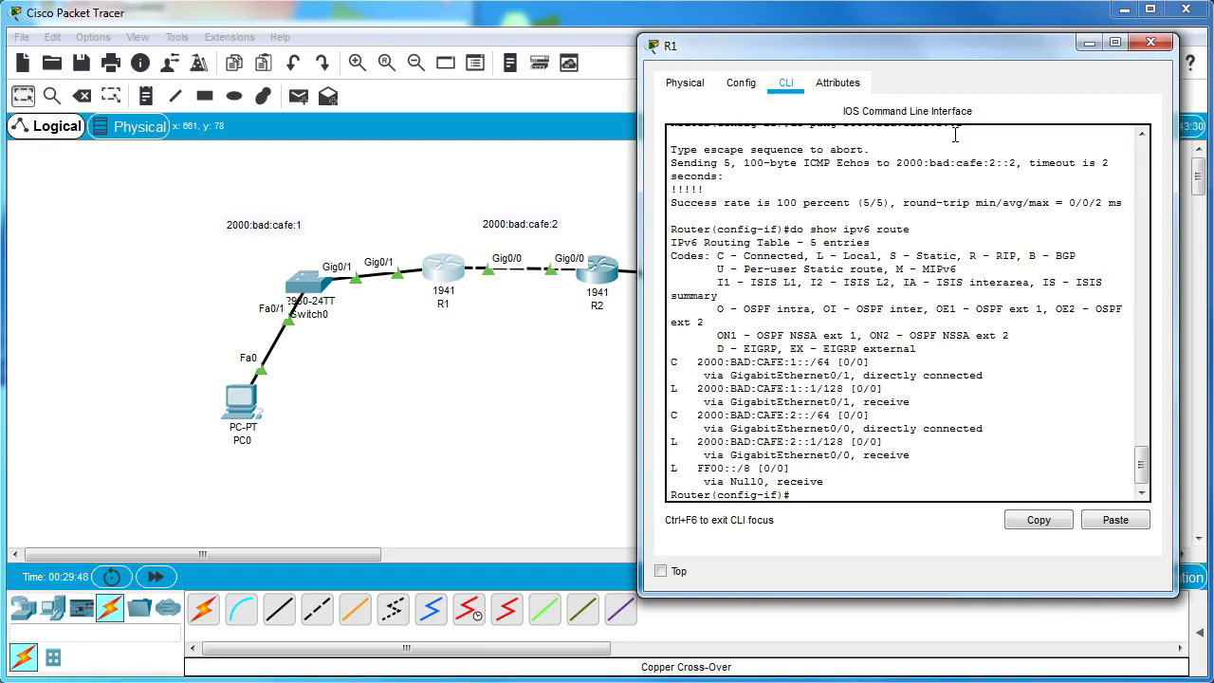
# Leave R1's interface configuration and create the IPv6 EIGRP routing process 10.
pyautogui.write('exit')
pyautogui.press('Return')
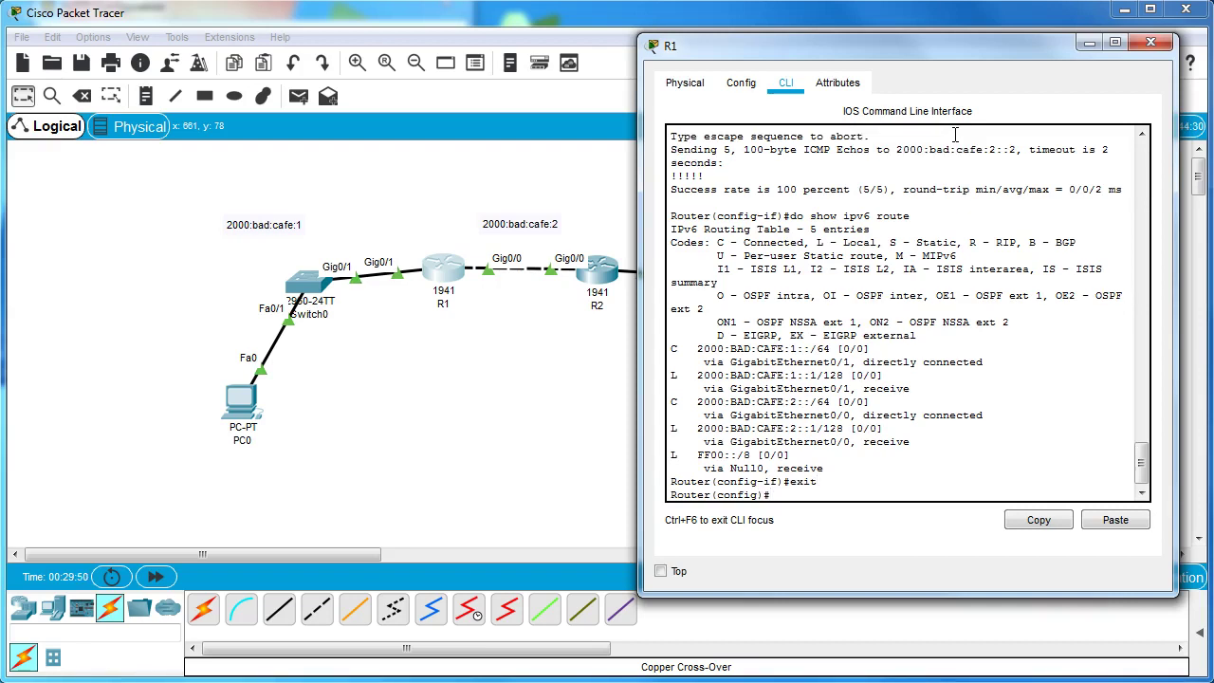
pyautogui.write('ipv6 router eigrp 10')
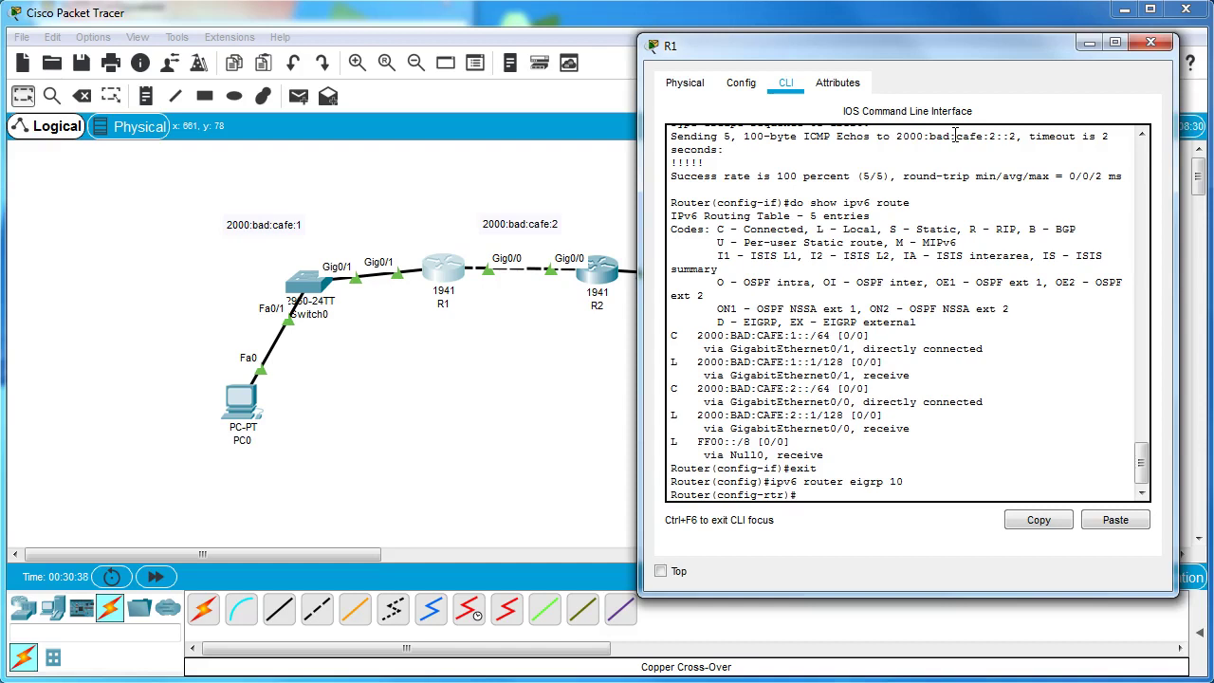
# Set the EIGRP router ID to 1.1.1.1 on R1 with the eigrp router-id command.
pyautogui.write('router')
pyautogui.press('Tab')
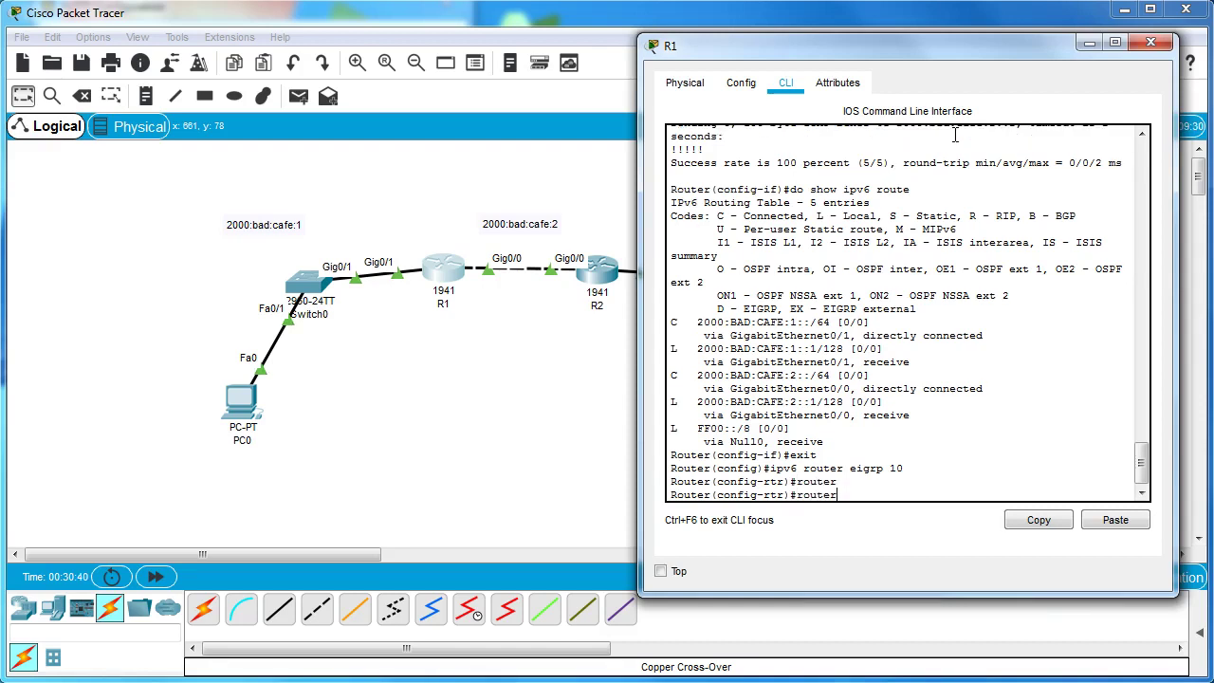
pyautogui.write('-')
pyautogui.press('Tab')
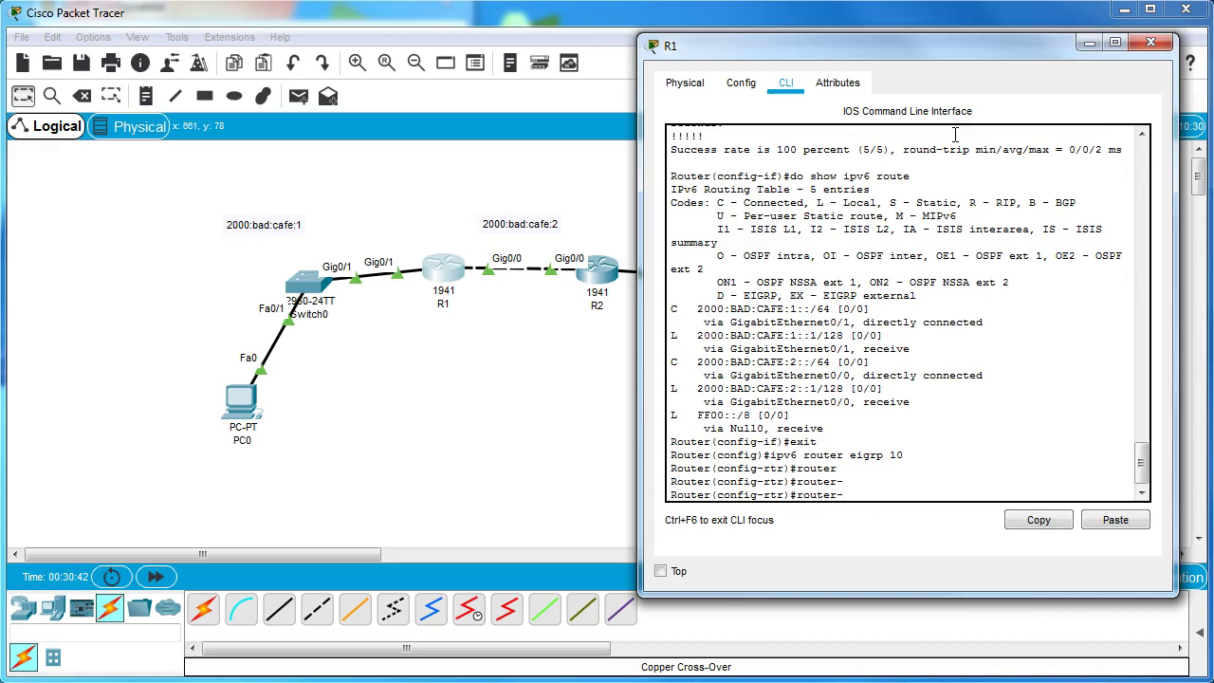
pyautogui.write('id')
pyautogui.write('1.1.1.1')
pyautogui.press('Return')
pyautogui.press('Up')
pyautogui.hotkey('ctrl', 'a')
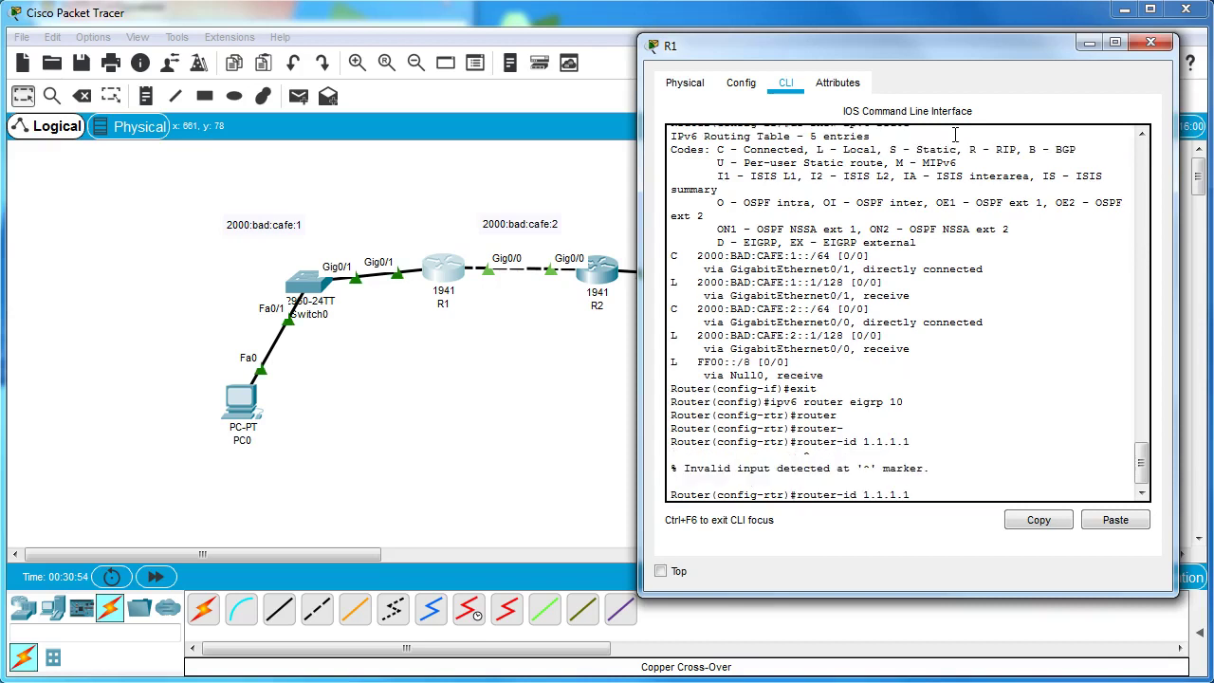
pyautogui.write('eigrp')
pyautogui.press('Return')
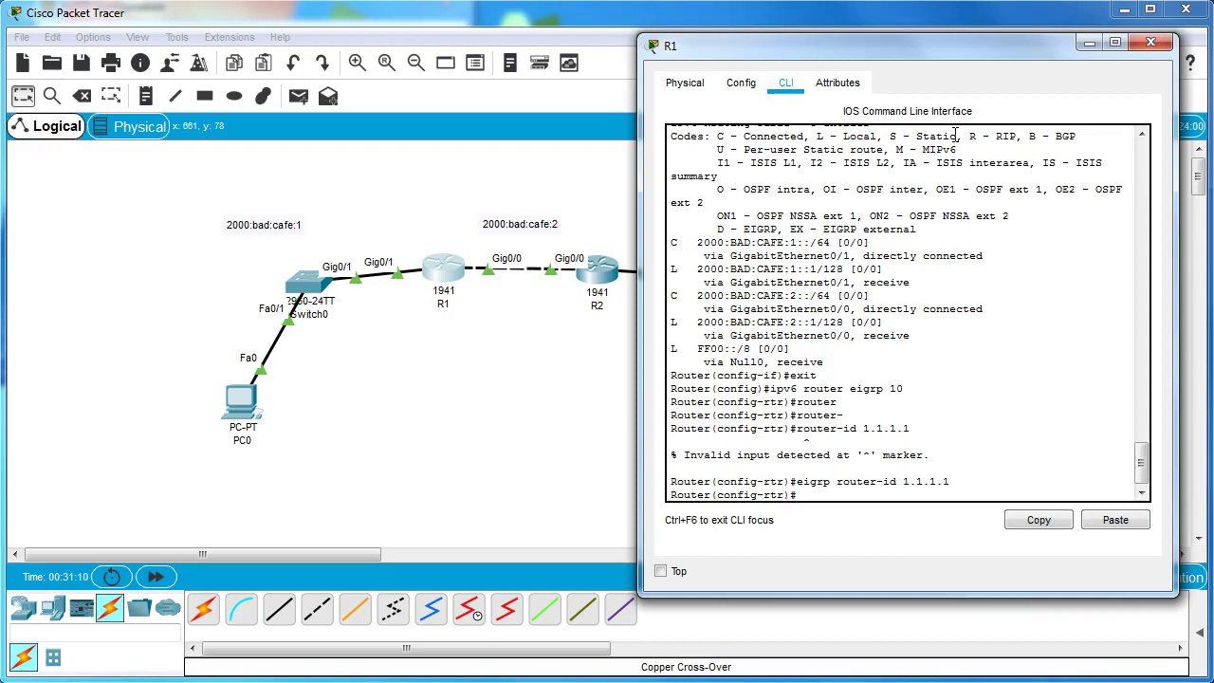
# Enable R1's EIGRP process with no shutdown and make g0/1 a passive interface.
pyautogui.write('no shutdown')
pyautogui.press('Return')
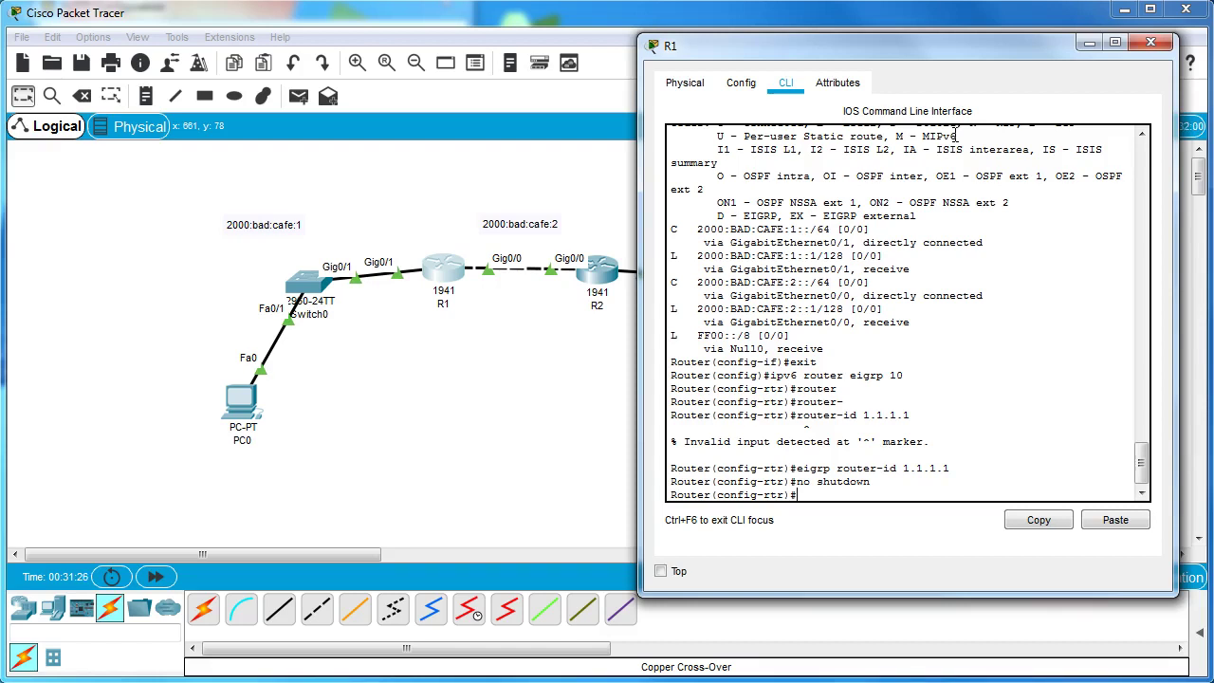
pyautogui.write('pass')
pyautogui.press('Tab')
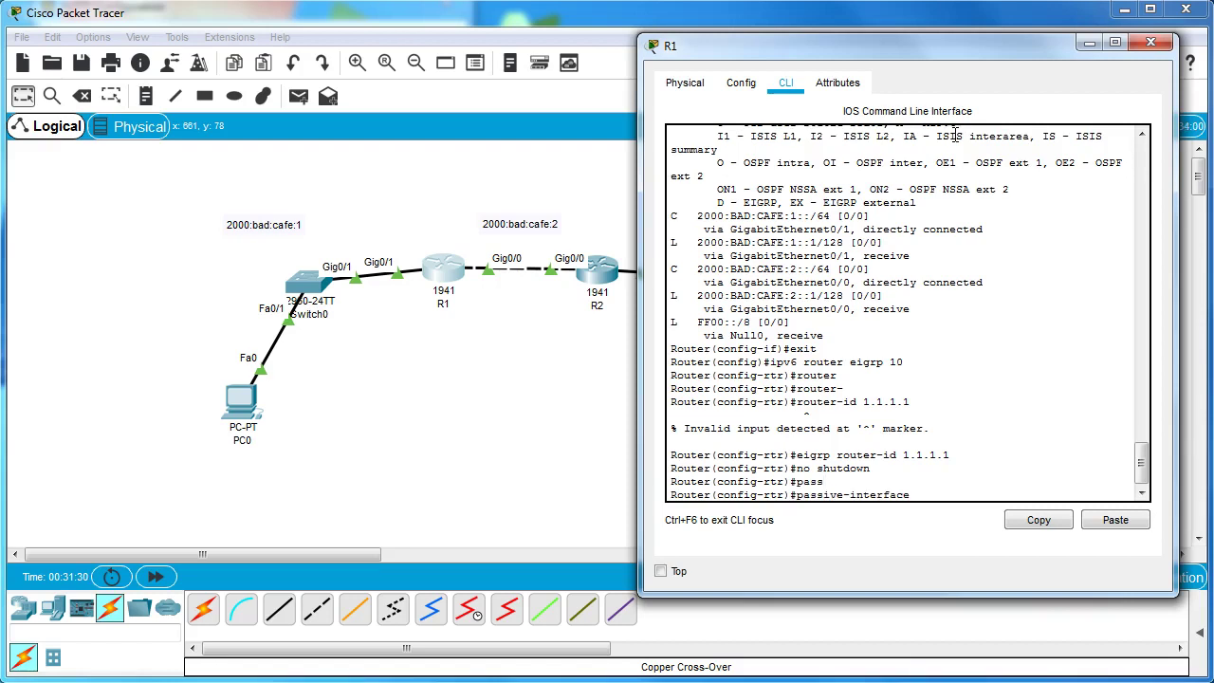
pyautogui.write('g0/1')
pyautogui.press('Return')
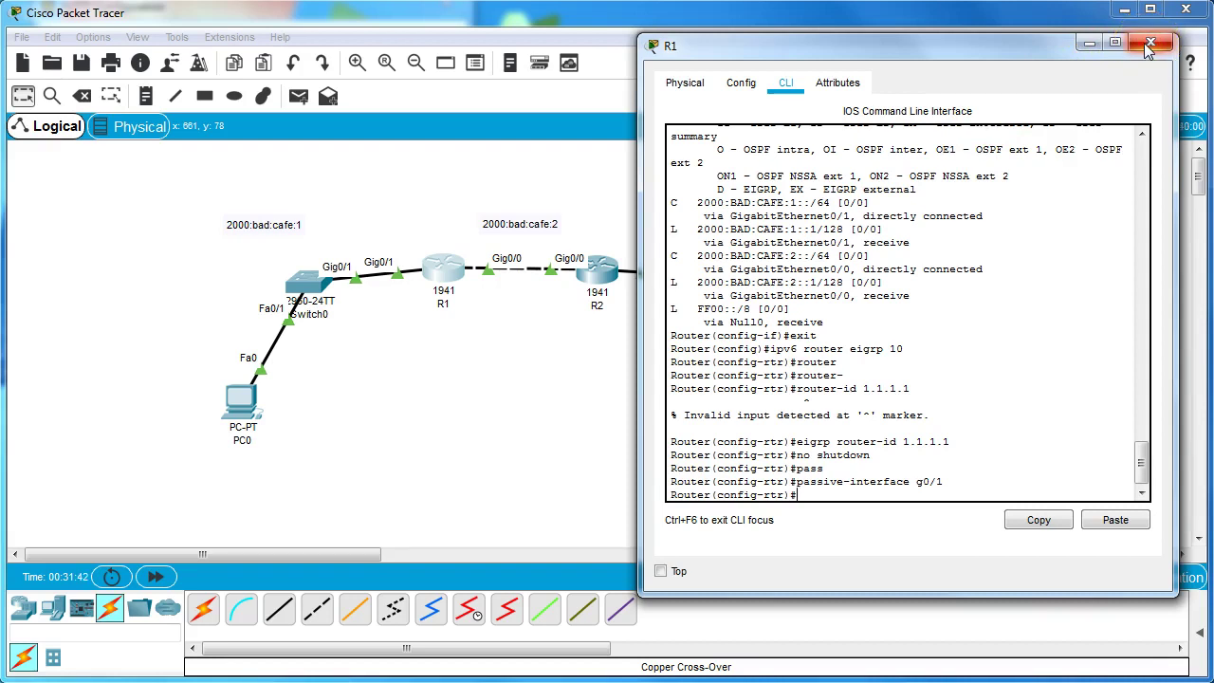
# On R2, leave interface configuration and create the IPv6 EIGRP routing process 10.
pyautogui.click(1091, 41)
pyautogui.click(594, 269)
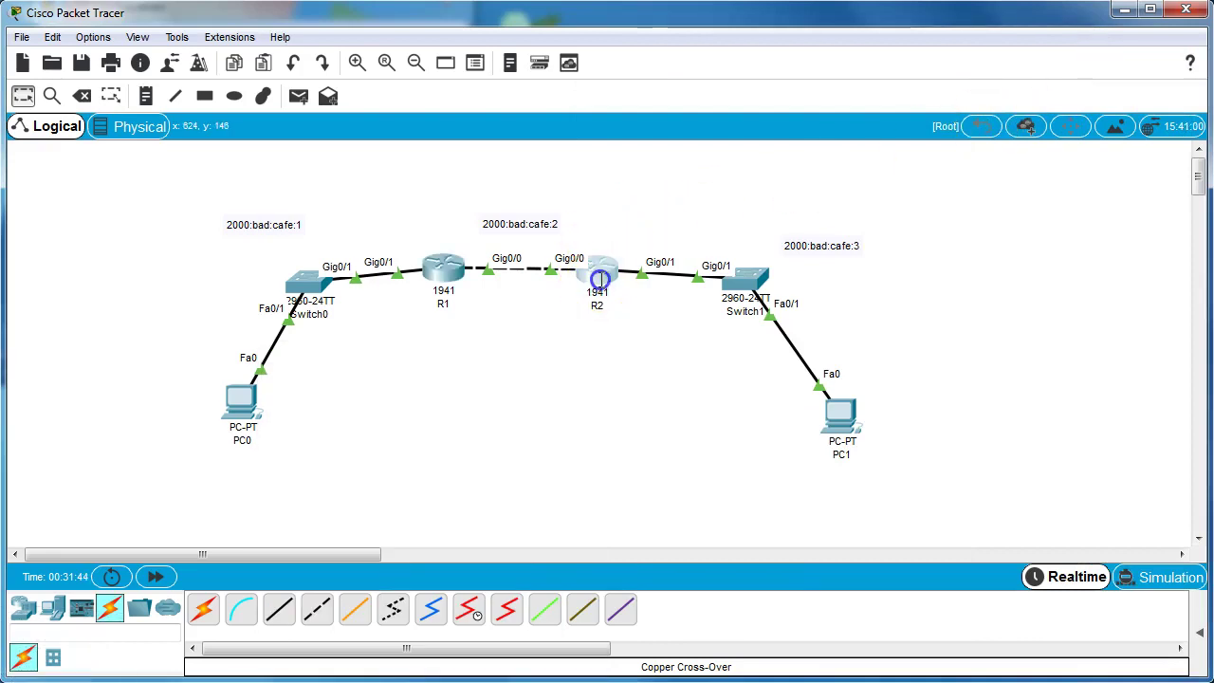
pyautogui.moveTo(301, 5); pyautogui.dragTo(943, 55)
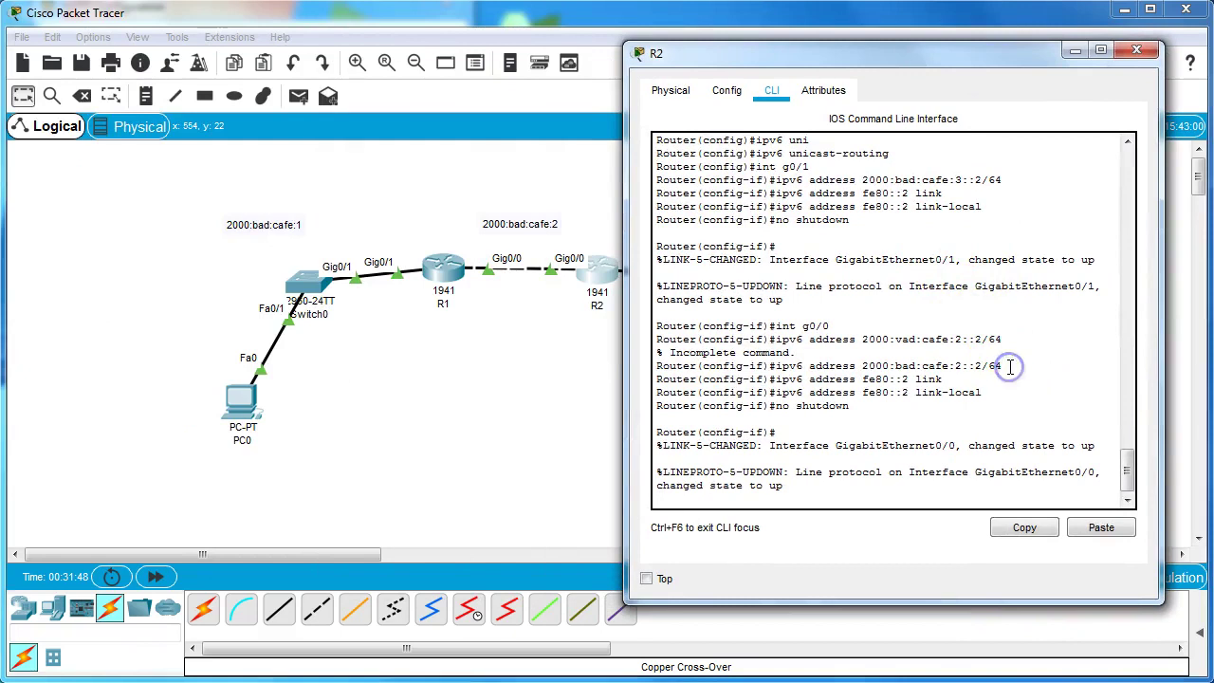
pyautogui.press('Return')
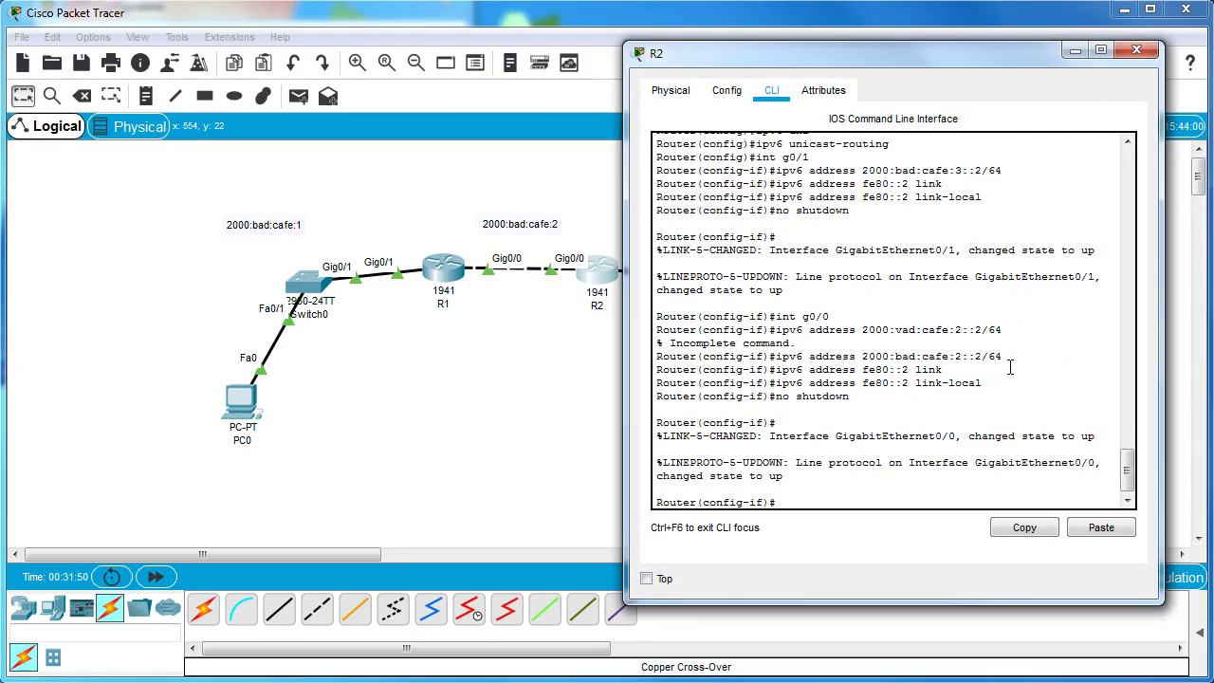
pyautogui.write('exit')
pyautogui.press('Return')
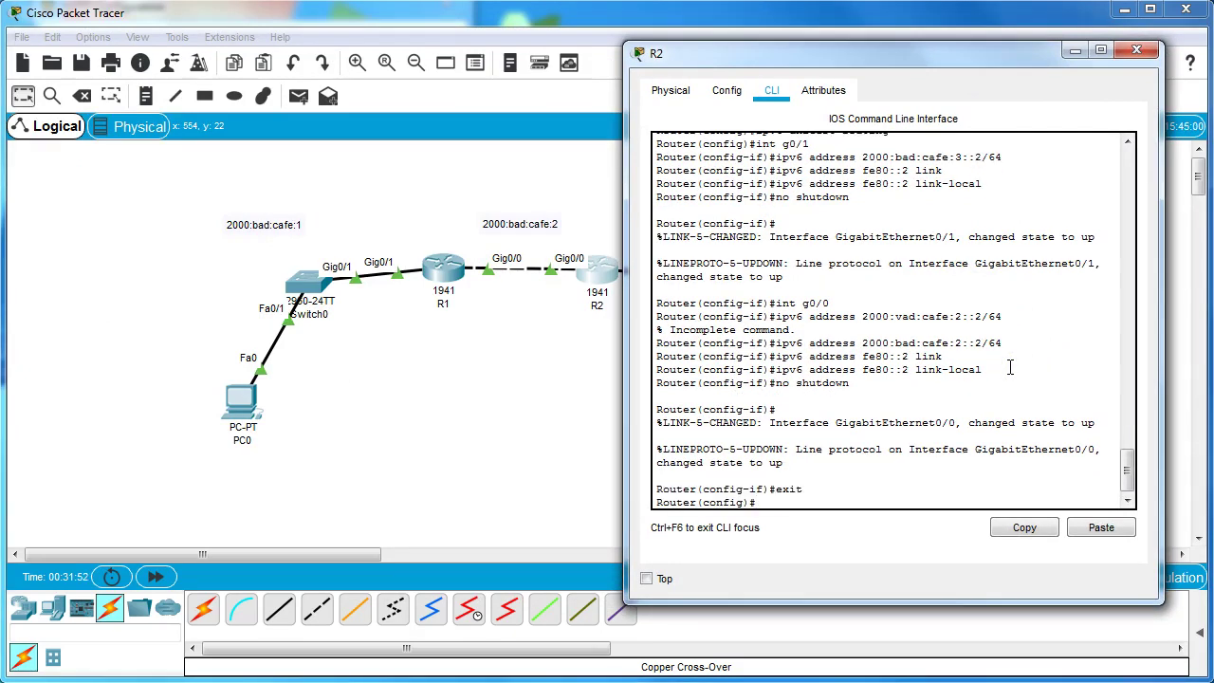
pyautogui.write('ipv6 router')
pyautogui.press('BackSpace')
pyautogui.press('BackSpace')
pyautogui.write('ter eigrp 10')
pyautogui.press('Return')
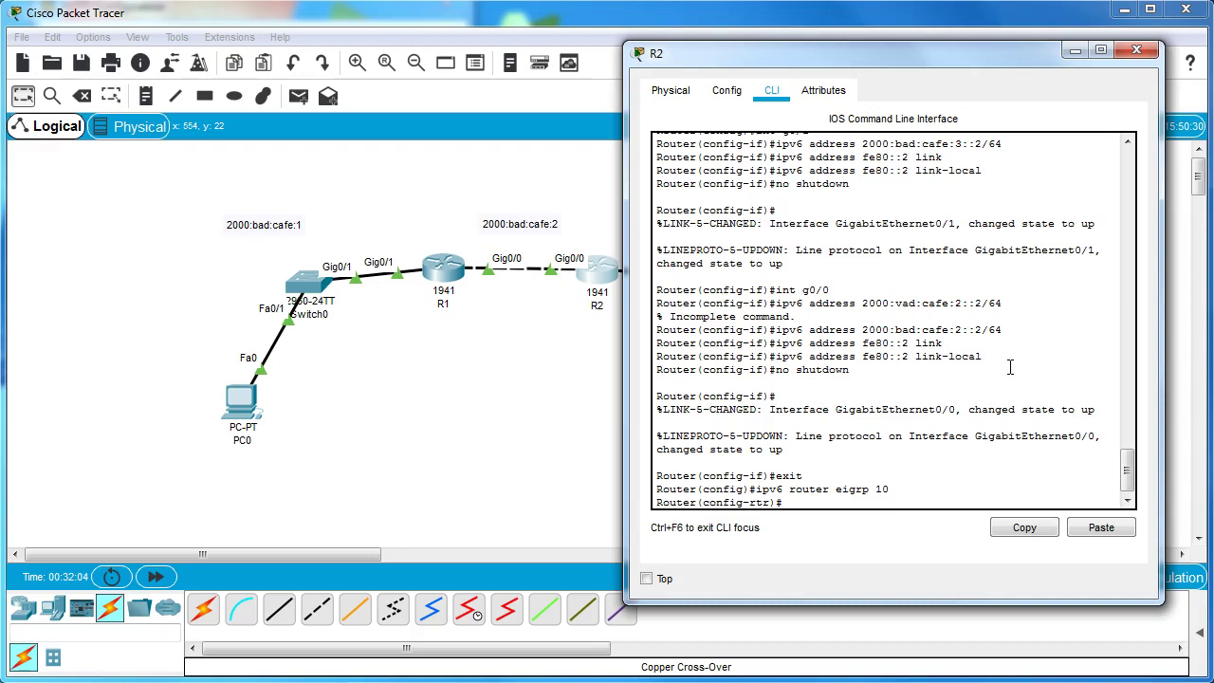
# Set R2's EIGRP router ID to 2.2.2.2 and enable the process with no shutdown.
pyautogui.write('eigrp router')
pyautogui.press('Tab')
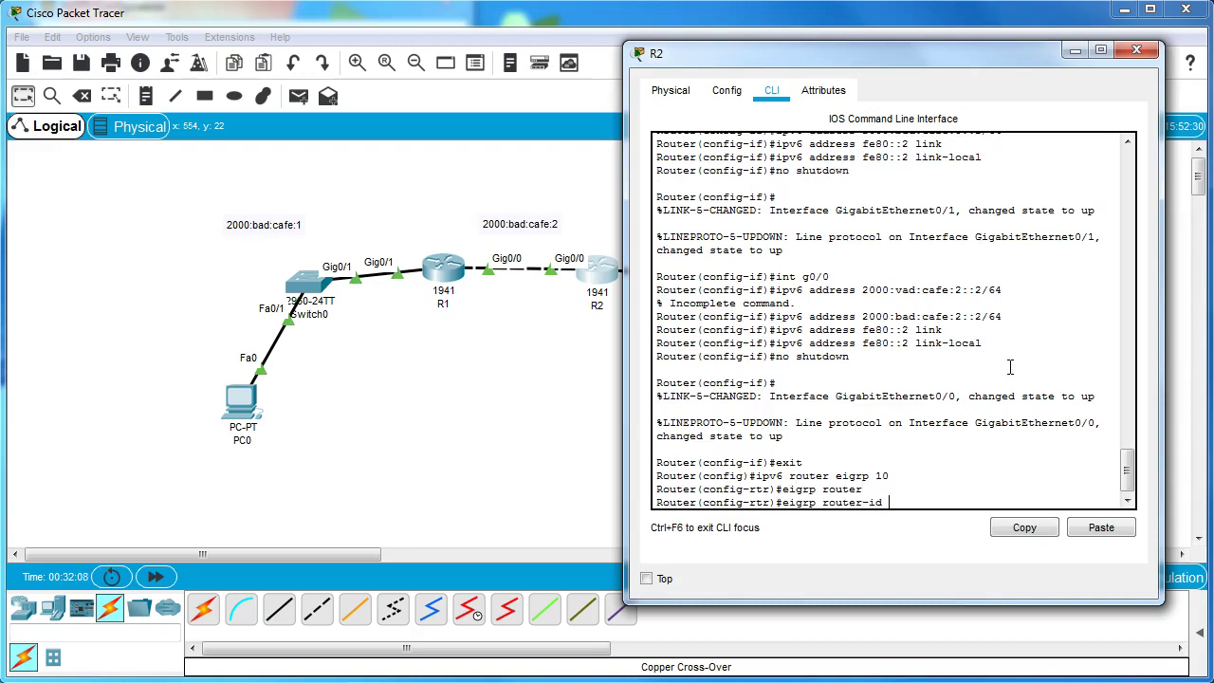
pyautogui.write('2.2.2.2')
pyautogui.press('Return')
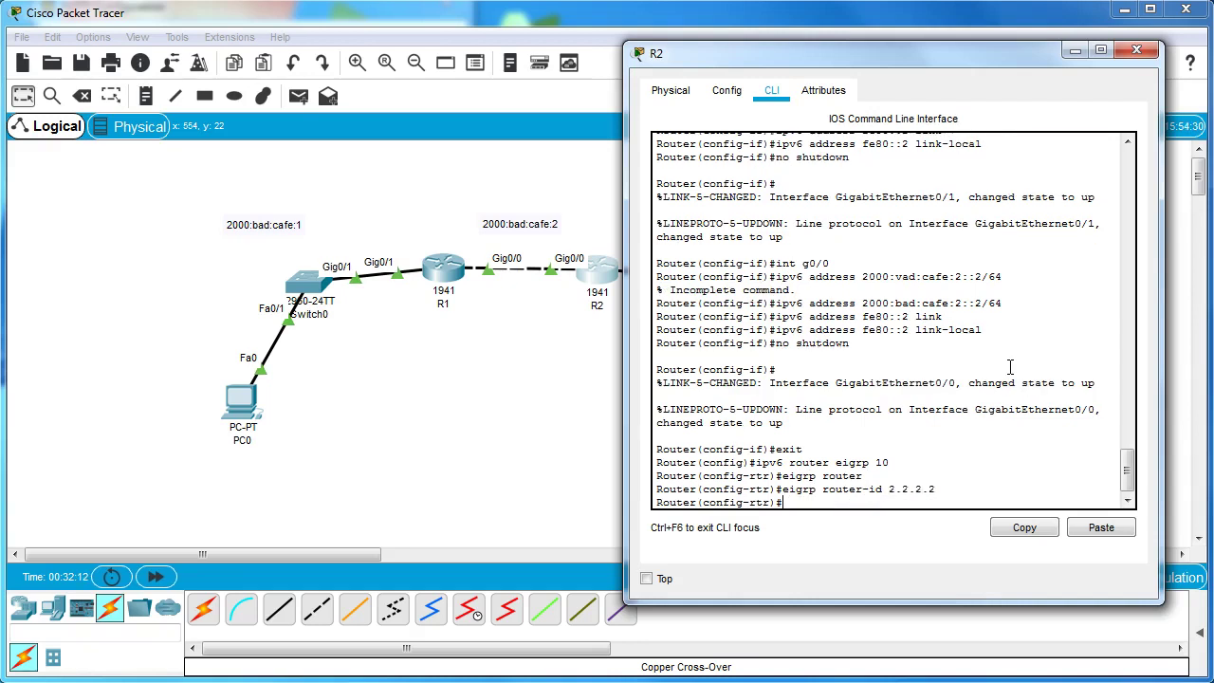
pyautogui.write('no shutdown')
pyautogui.press('Return')
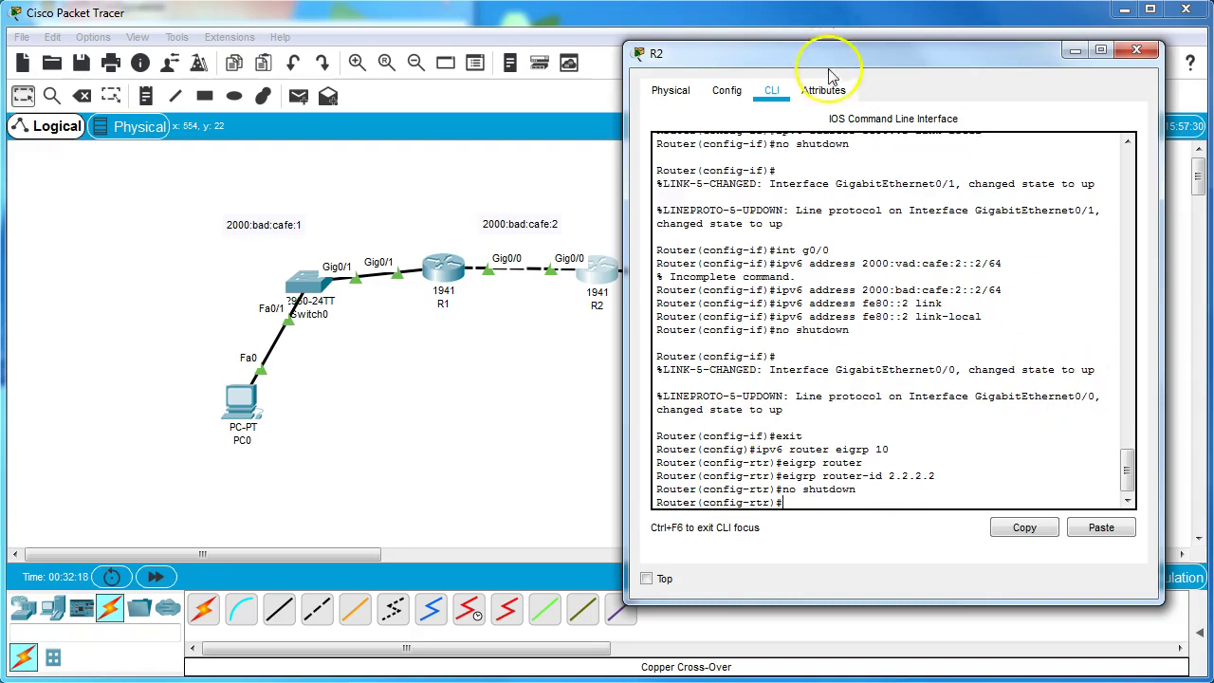
# Make g0/1 a passive interface in R2's EIGRP process.
pyautogui.moveTo(829, 58)
pyautogui.mouseDown()
pyautogui.moveTo(1021, 68)
pyautogui.moveTo(814, 69)
pyautogui.mouseUp()
pyautogui.write('pass')
pyautogui.press('Tab')
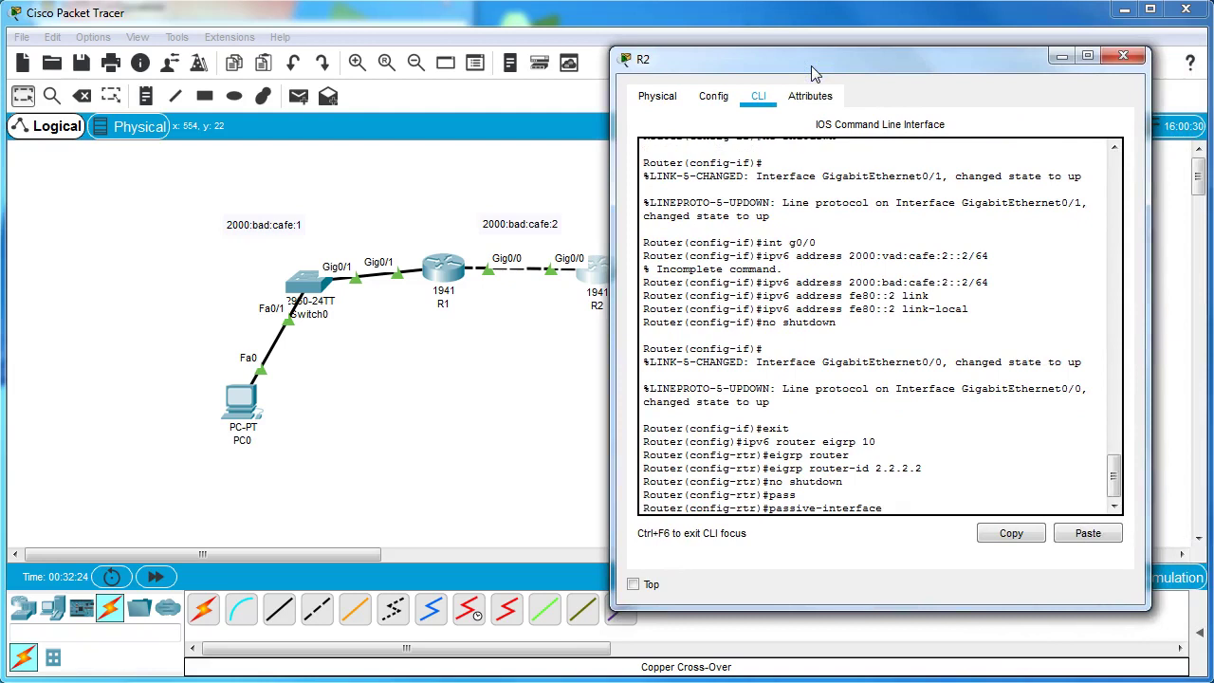
pyautogui.write('g0/1')
pyautogui.press('Return')
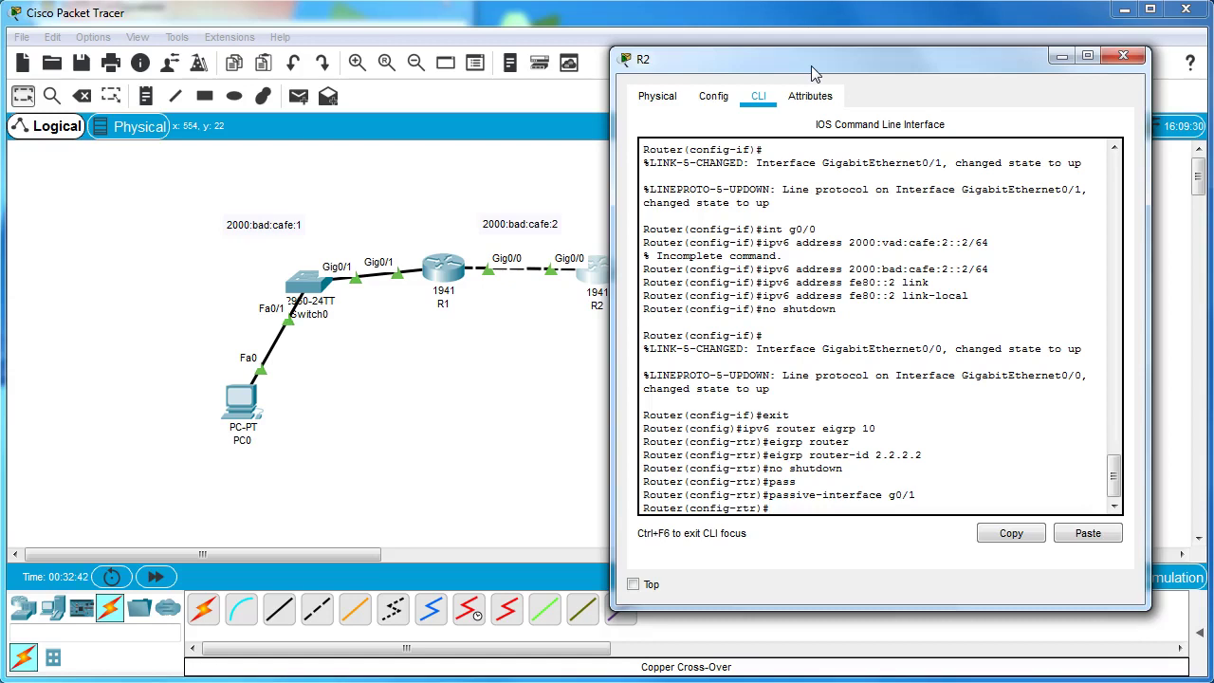
# Display R2's IPv6 routing table and check it against the network topology.
pyautogui.write('do show ipv6 route')
pyautogui.press('Return')
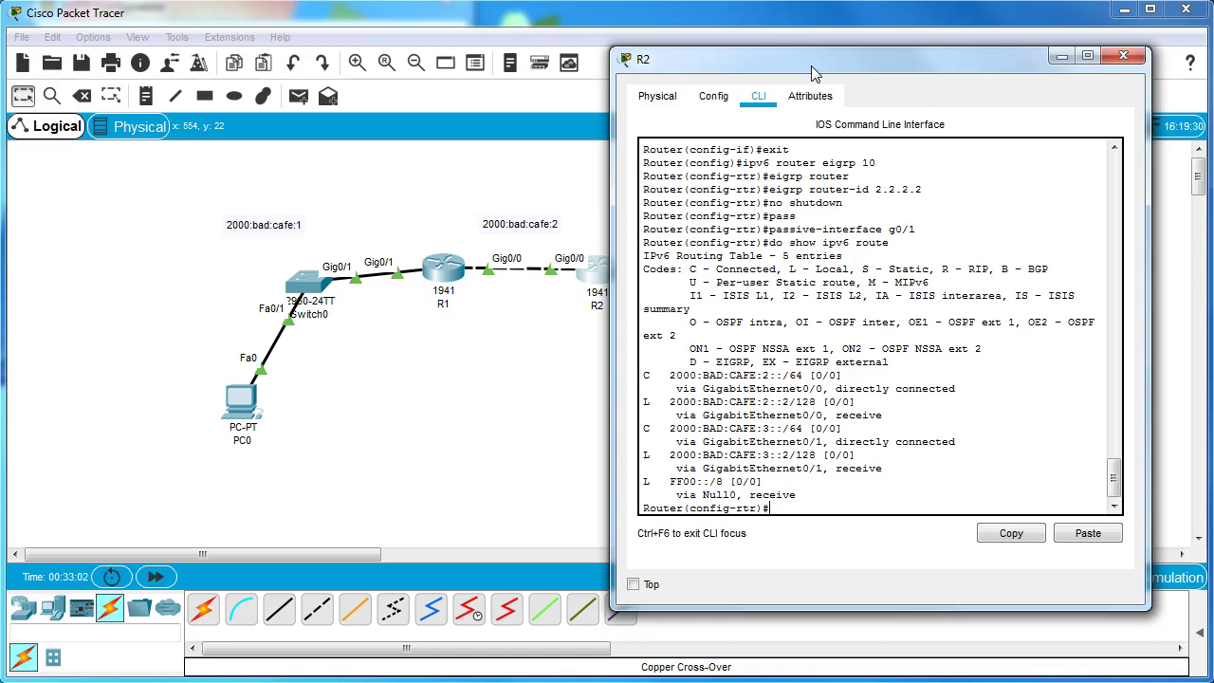
pyautogui.moveTo(792, 71); pyautogui.dragTo(135, 64)
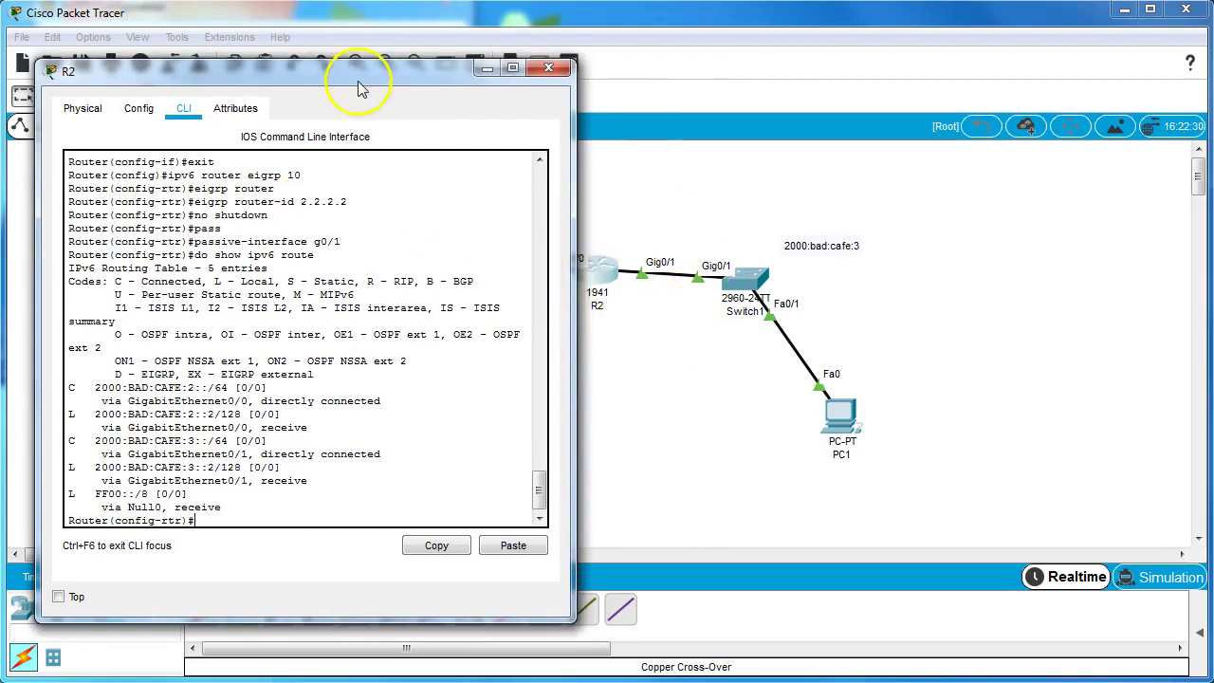
pyautogui.moveTo(360, 78); pyautogui.dragTo(985, 66)
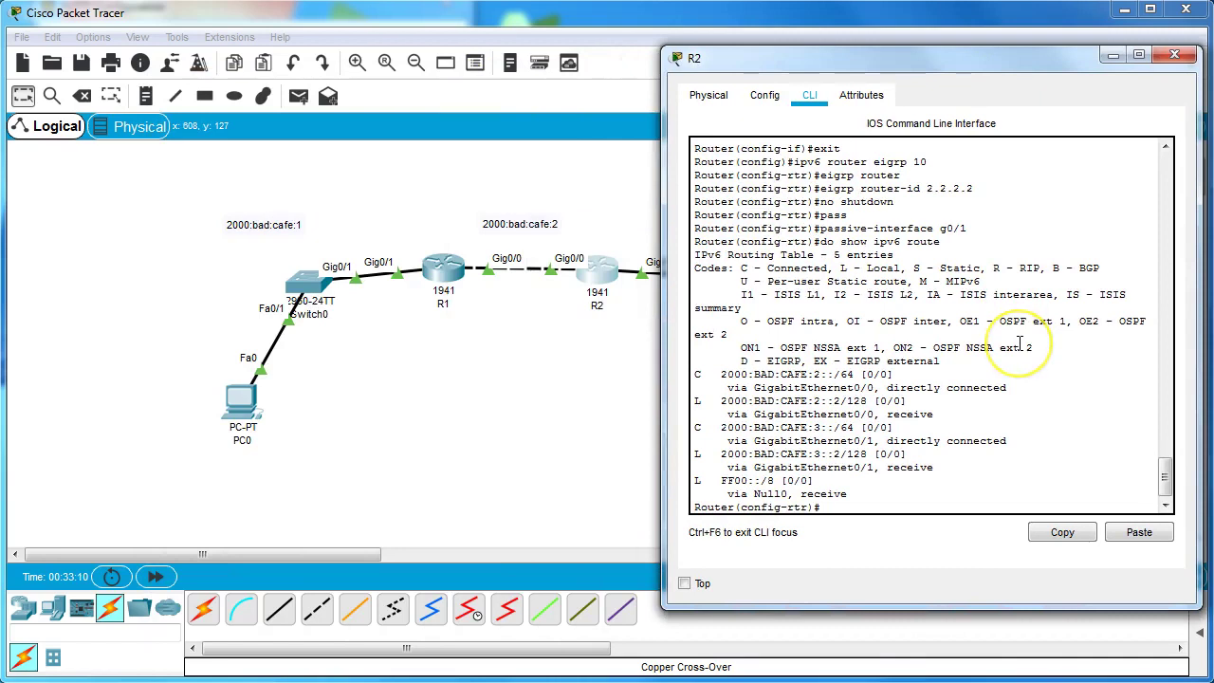
# Enable IPv6 EIGRP 10 on R2's g0/0 interface.
pyautogui.write('int')
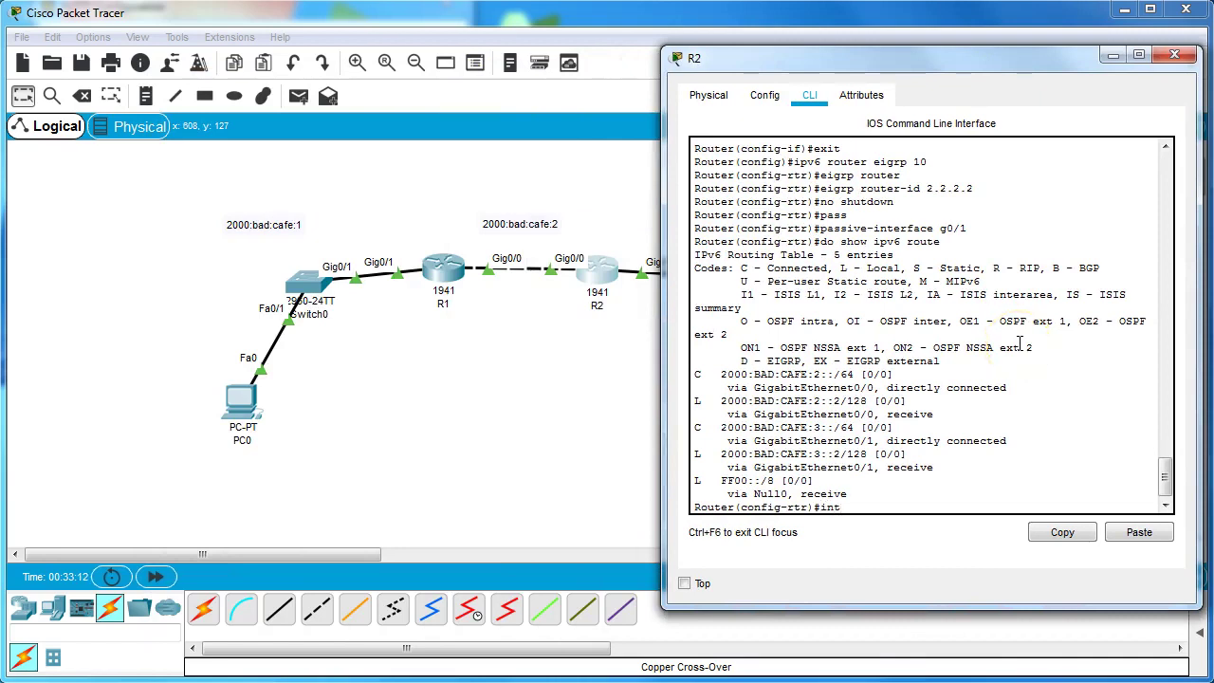
pyautogui.write(' g0/0')
pyautogui.press('Return')
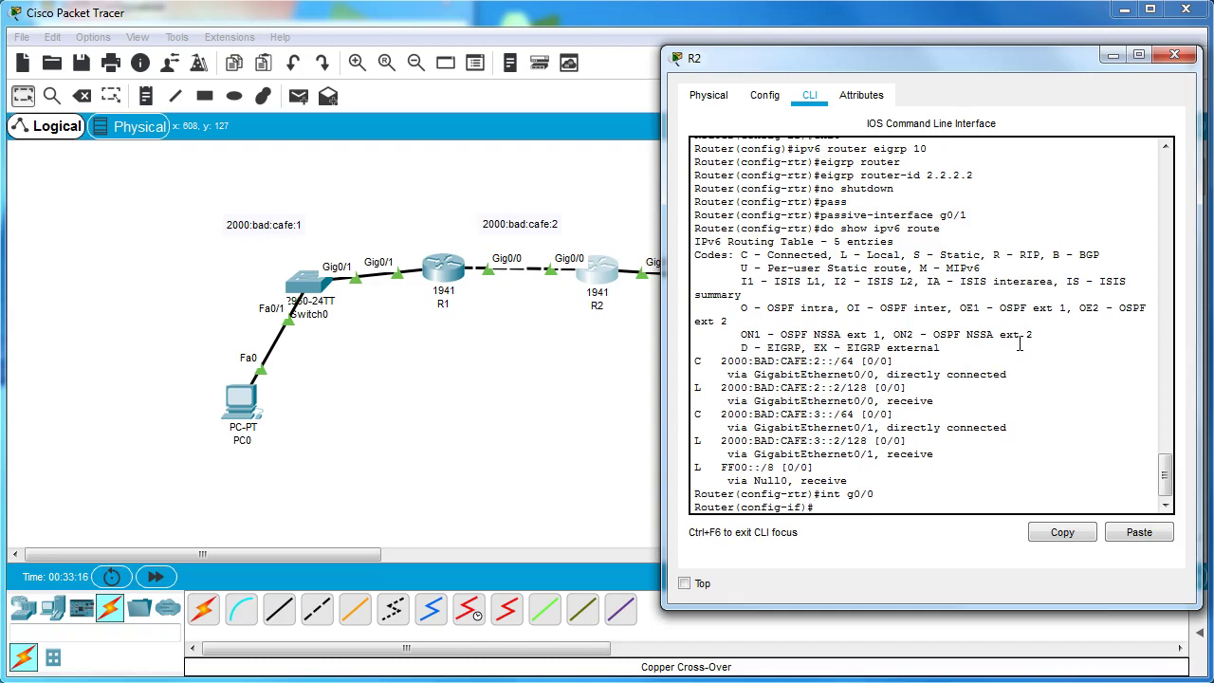
pyautogui.write('ipv')
pyautogui.write('6 eigr')
pyautogui.press('Tab')
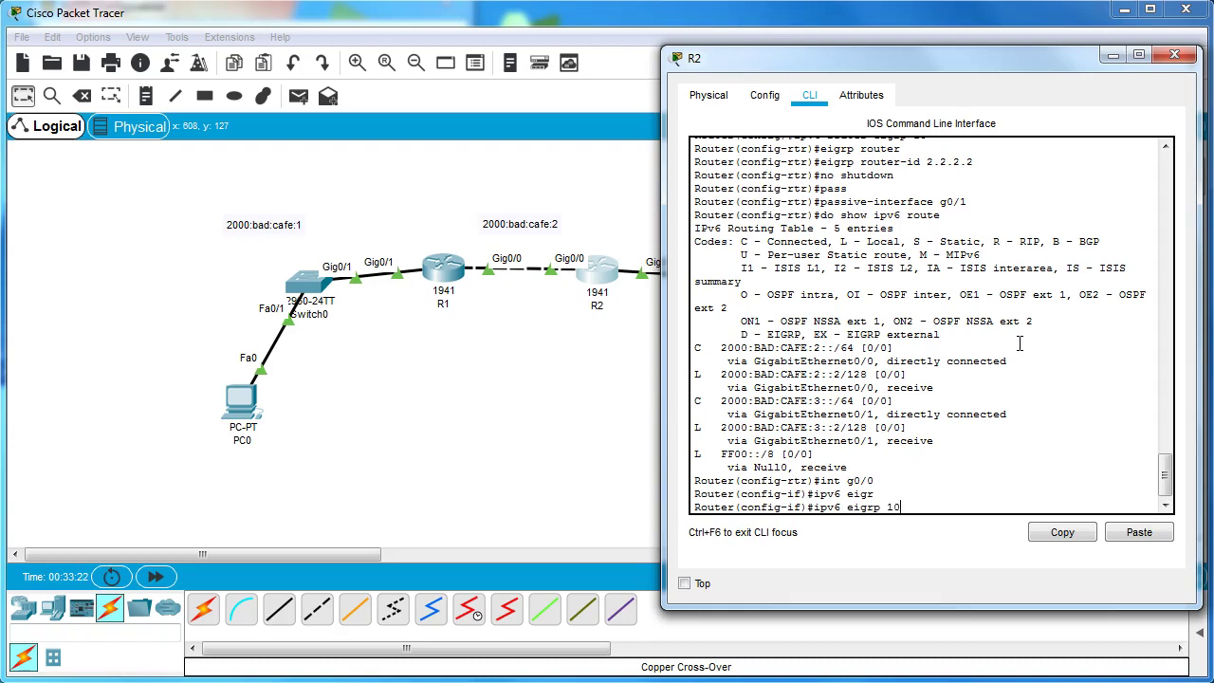
pyautogui.press('Return')
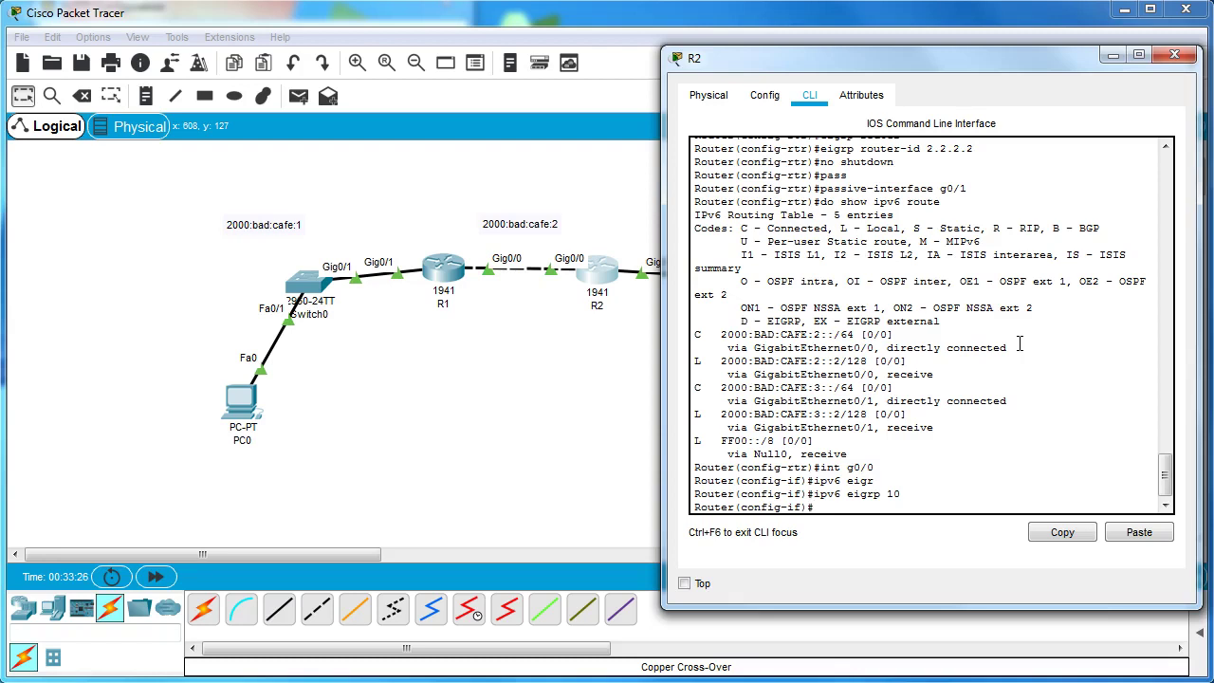
# Enable IPv6 EIGRP 10 on R2's g0/1 interface and close the router's window.
pyautogui.write('int g0/0')
pyautogui.press('BackSpace')
pyautogui.write('1')
pyautogui.press('Return')
pyautogui.press('Up')
pyautogui.press('Up')
pyautogui.press('Return')
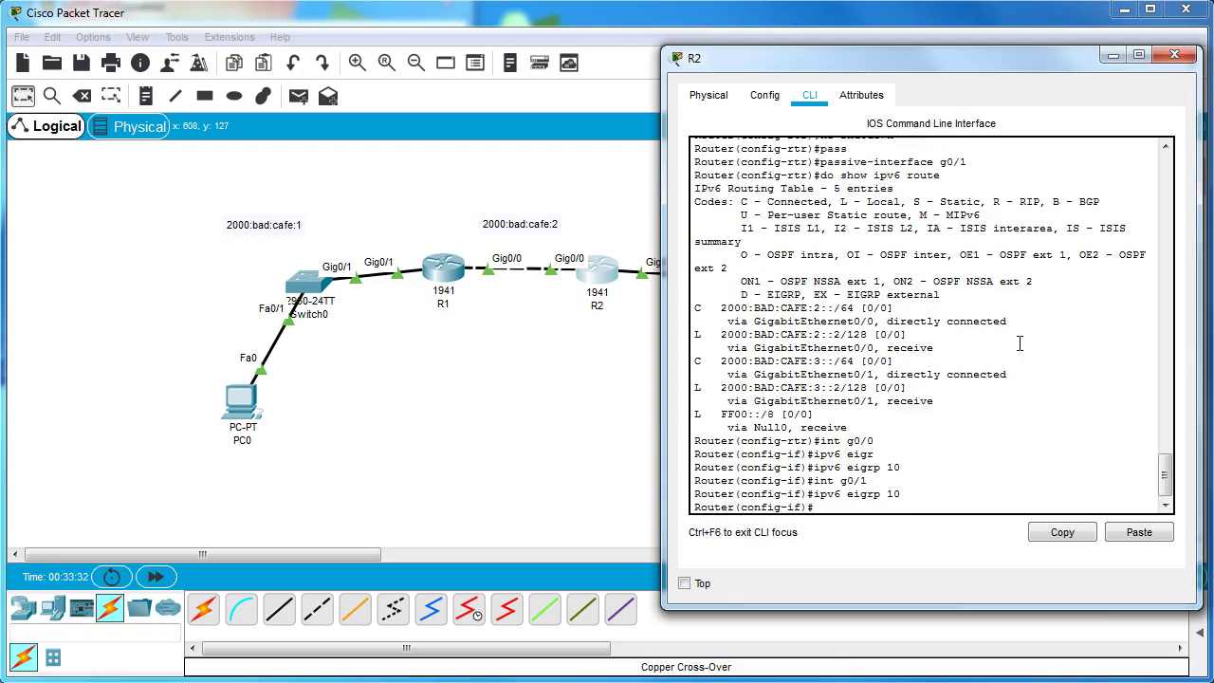
pyautogui.click(1176, 58)
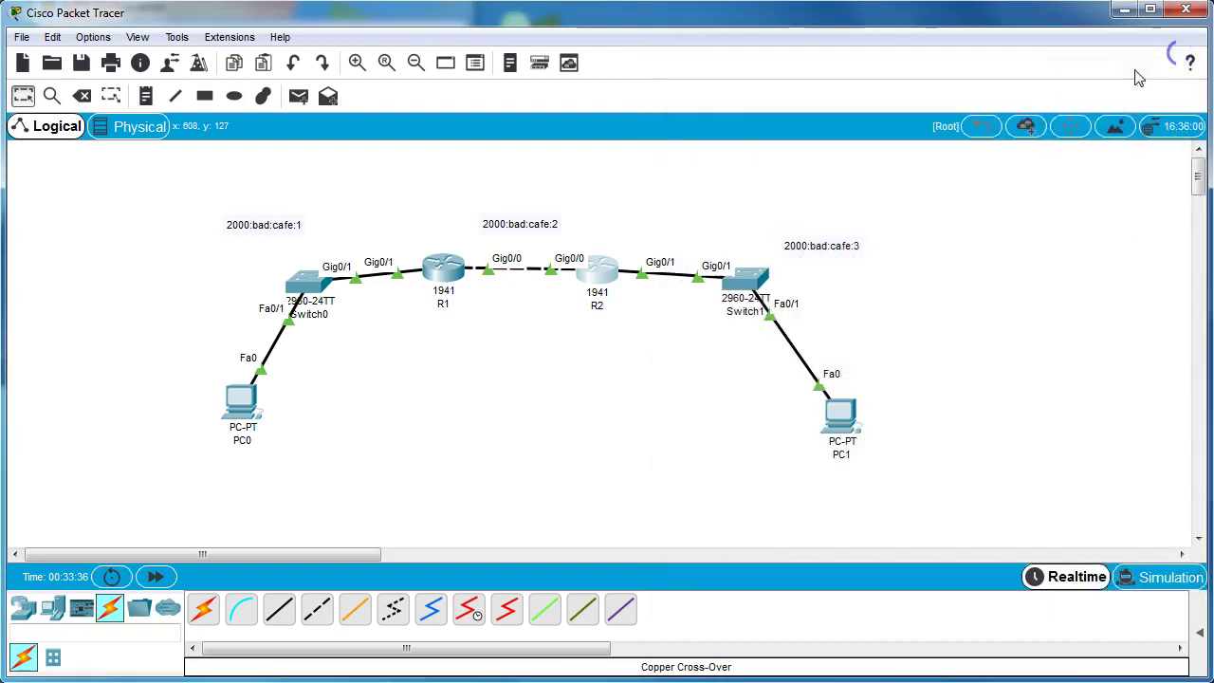
# On R1, leave the EIGRP router configuration and enable IPv6 EIGRP 10 on interface g0/0.
pyautogui.click(436, 270)
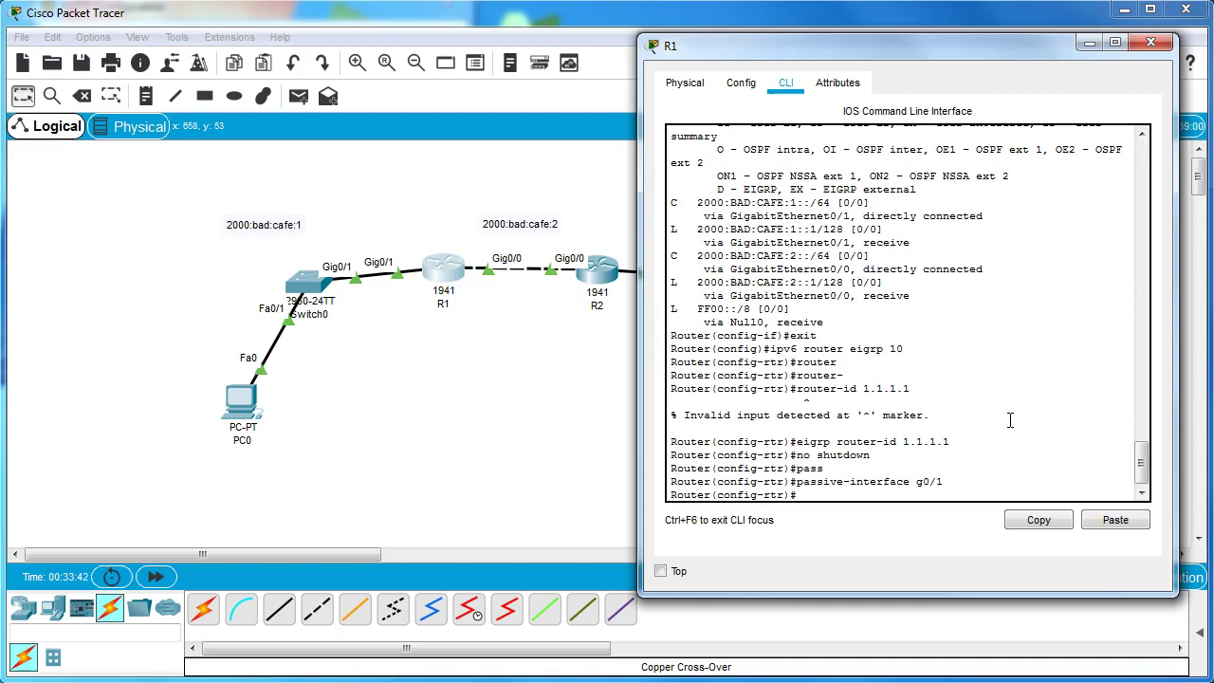
pyautogui.click(951, 389)
pyautogui.write('exit')
pyautogui.press('Return')
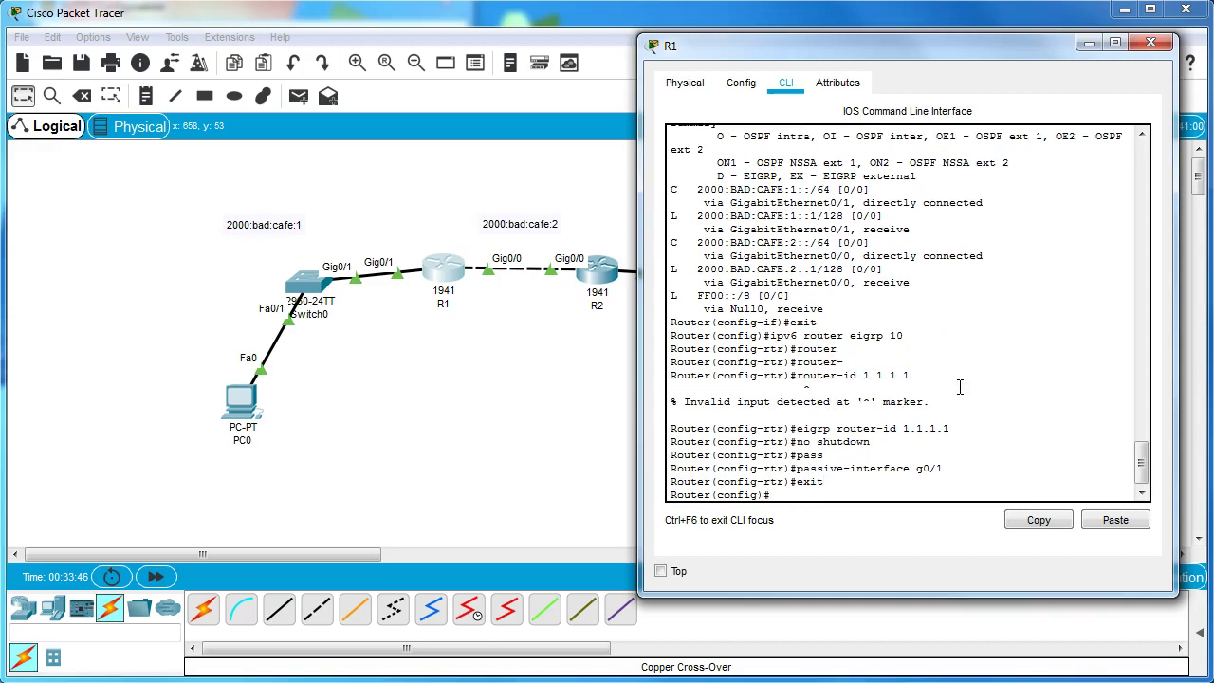
pyautogui.write('int g0/0')
pyautogui.press('Return')
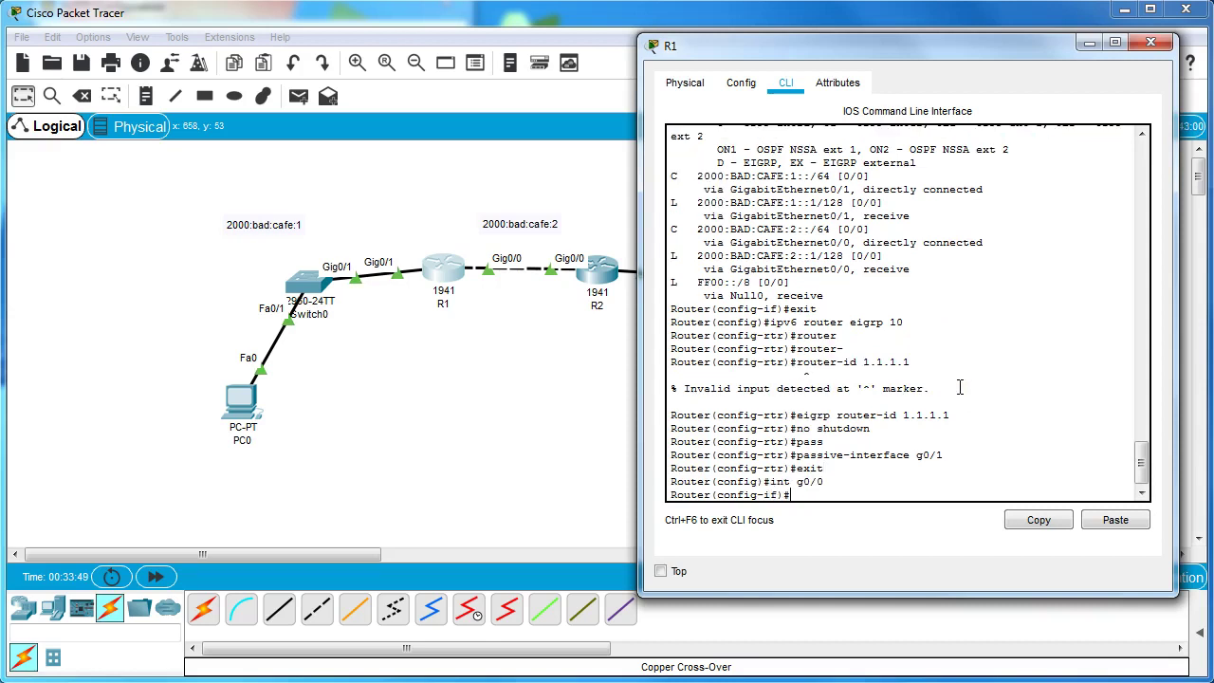
pyautogui.write('ipv6 eigrp 10')
pyautogui.press('Return')
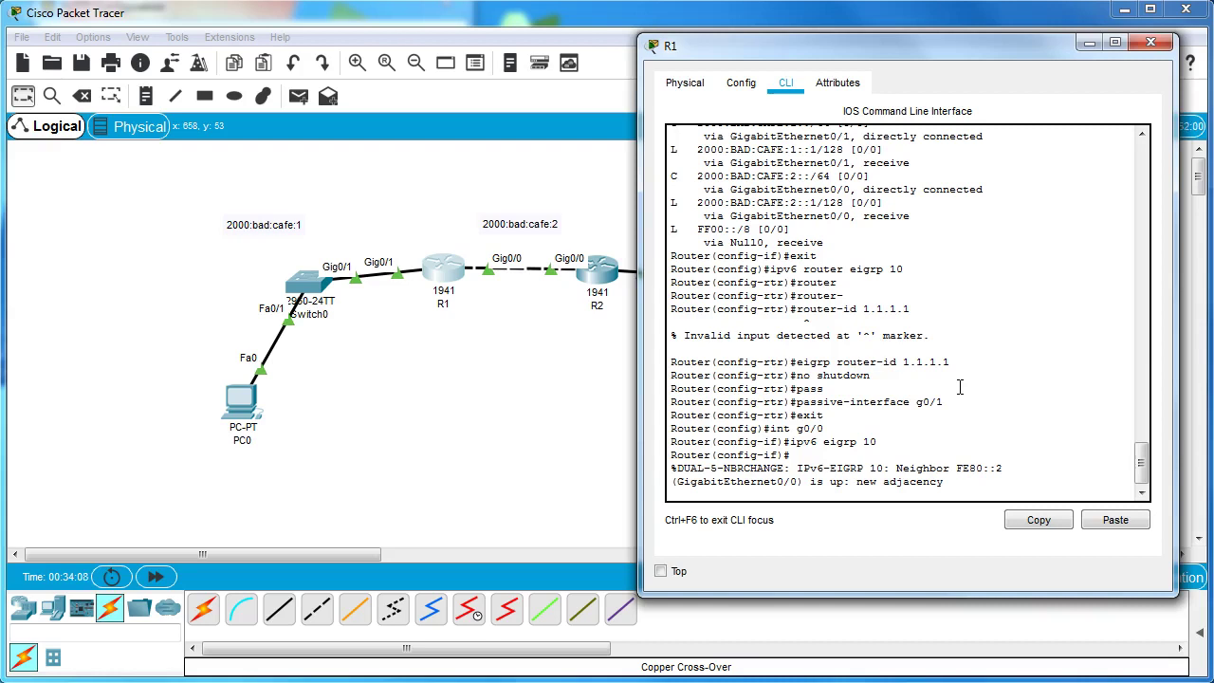
# Enable IPv6 EIGRP 10 on R1's g0/1 interface and display R1's IPv6 routing table.
pyautogui.press('Up')
pyautogui.press('Up')
pyautogui.press('BackSpace')
pyautogui.write('1')
pyautogui.press('Return')
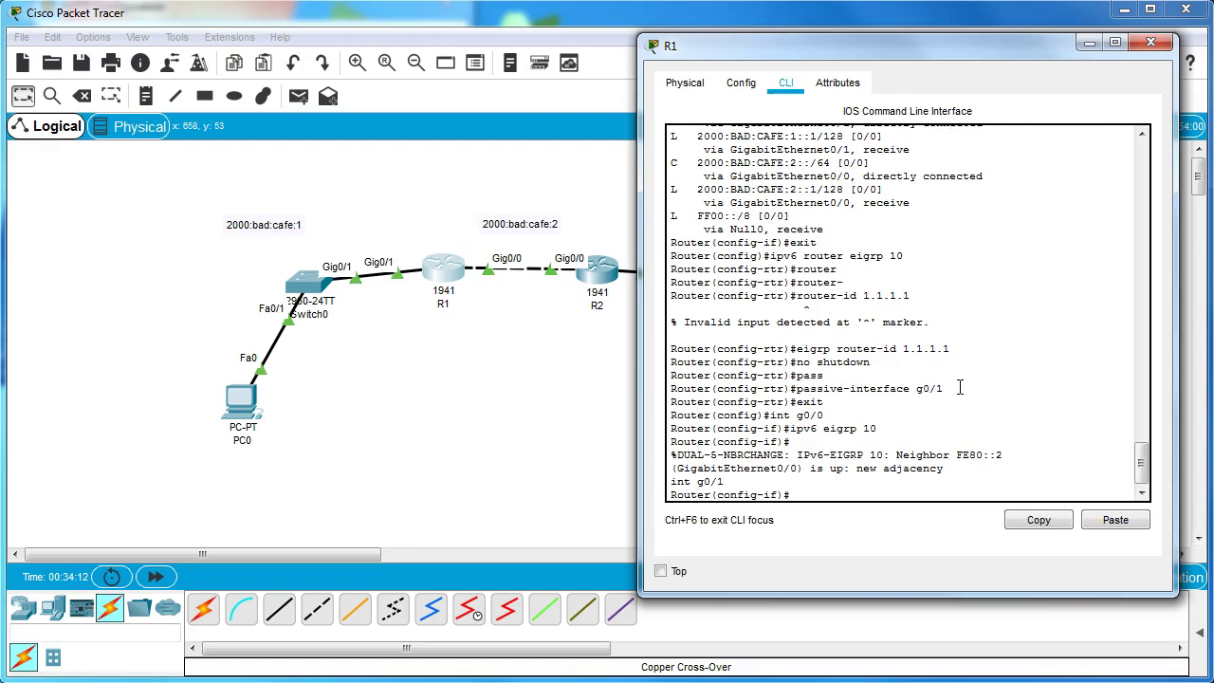
pyautogui.press('Up')
pyautogui.press('Up')
pyautogui.press('Return')
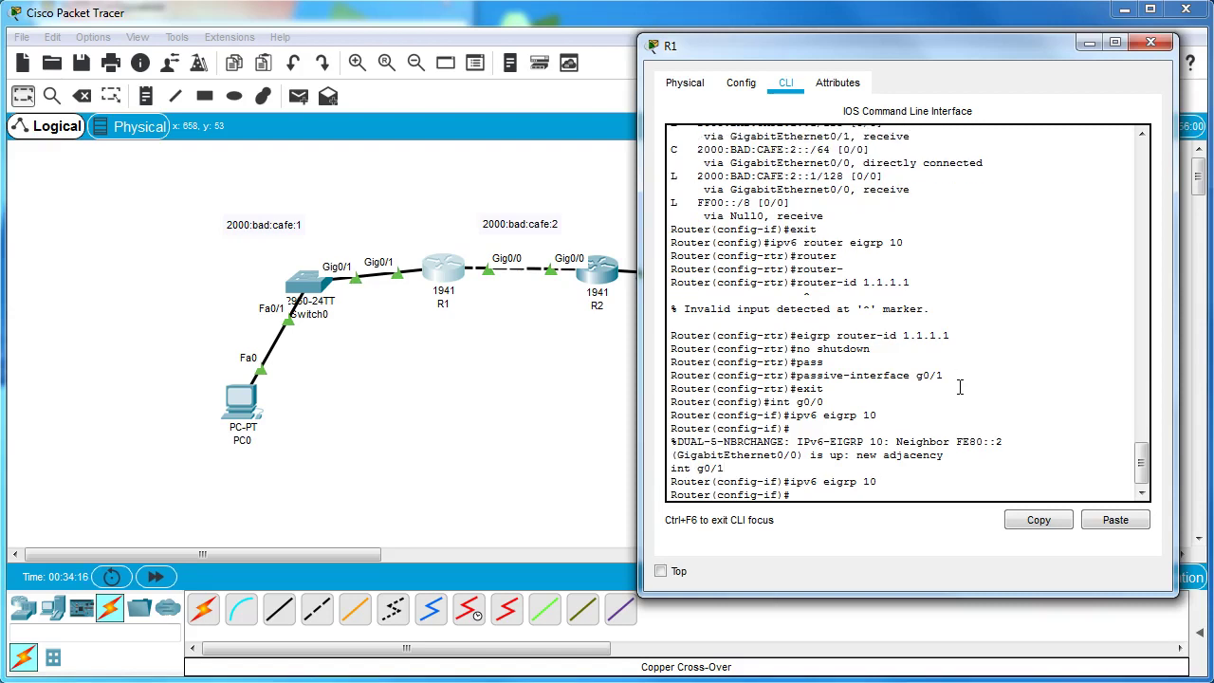
pyautogui.write('do show ipv6 route')
pyautogui.press('Return')
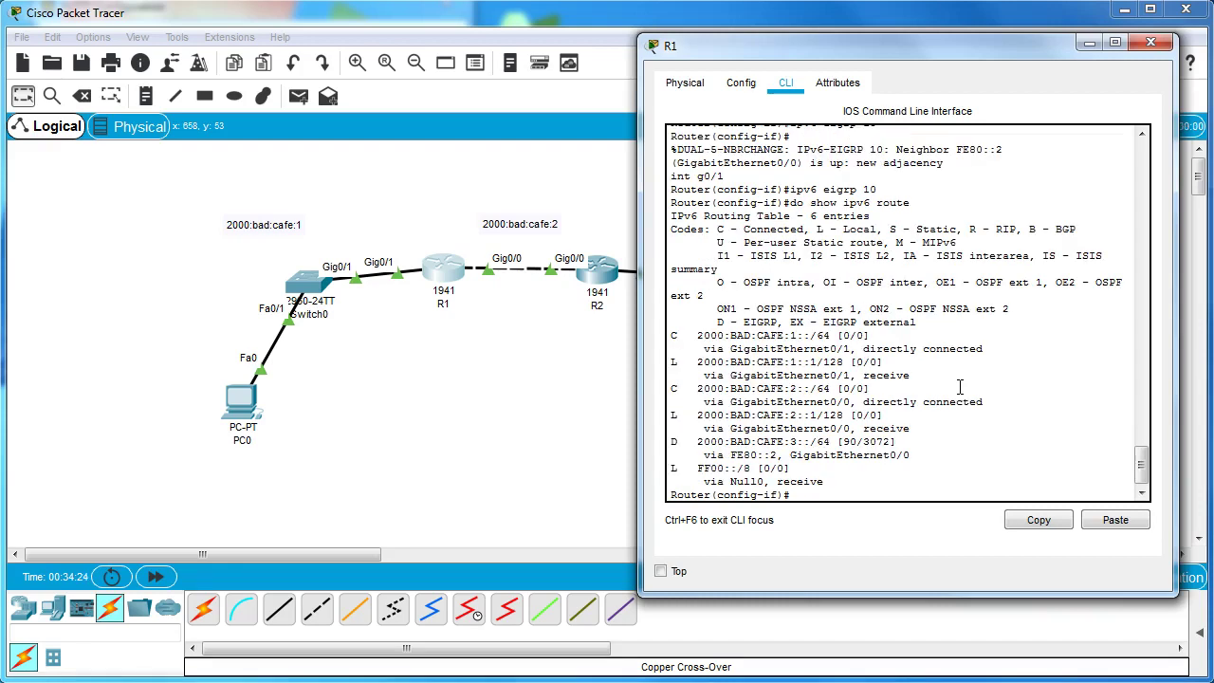
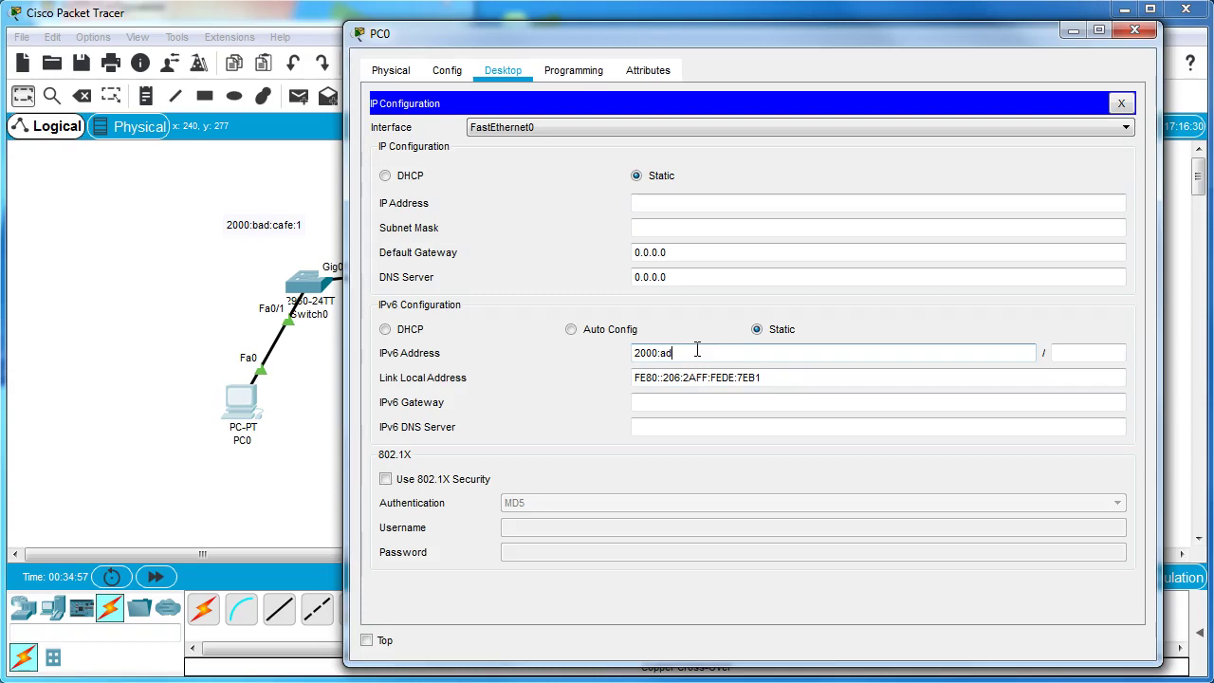
# Set PC0's static IPv6 address to 2000:bad:cafe:1::10 with prefix length 64.
pyautogui.write('bad:')
pyautogui.write('a')
pyautogui.write('afe:')
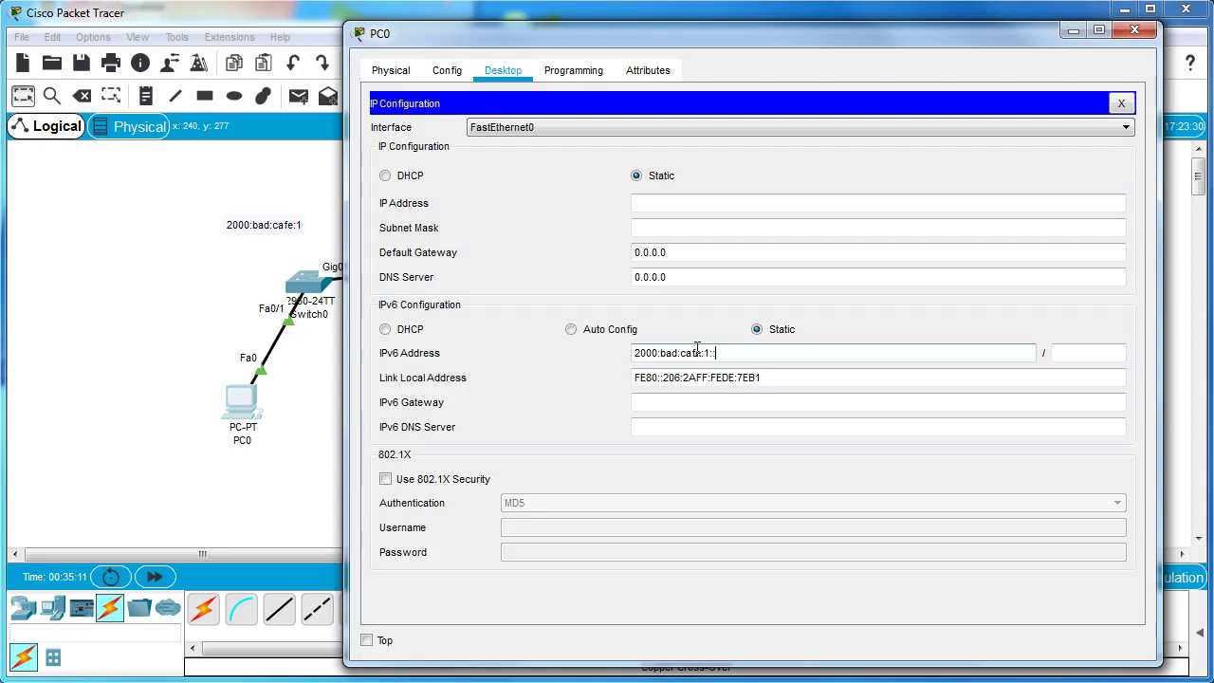
pyautogui.write('10')
pyautogui.press('Tab')
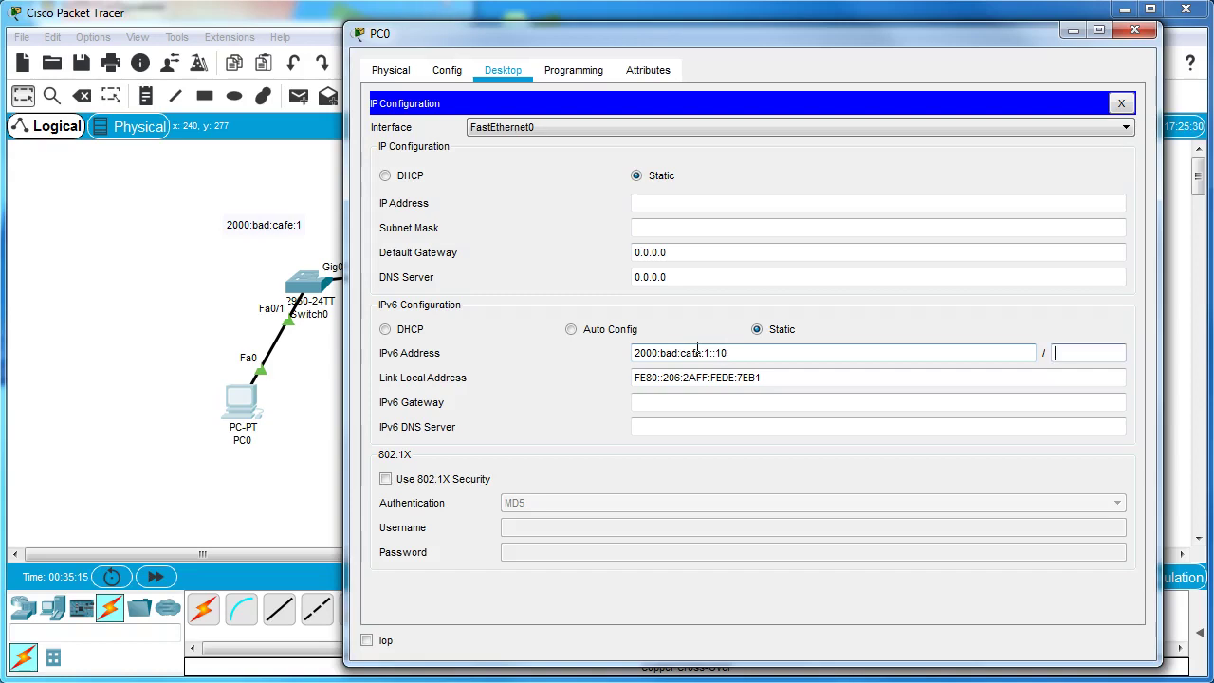
pyautogui.write('64')
# Set PC0's IPv6 gateway to fe80::1 and close its IP configuration.
pyautogui.click(798, 403)
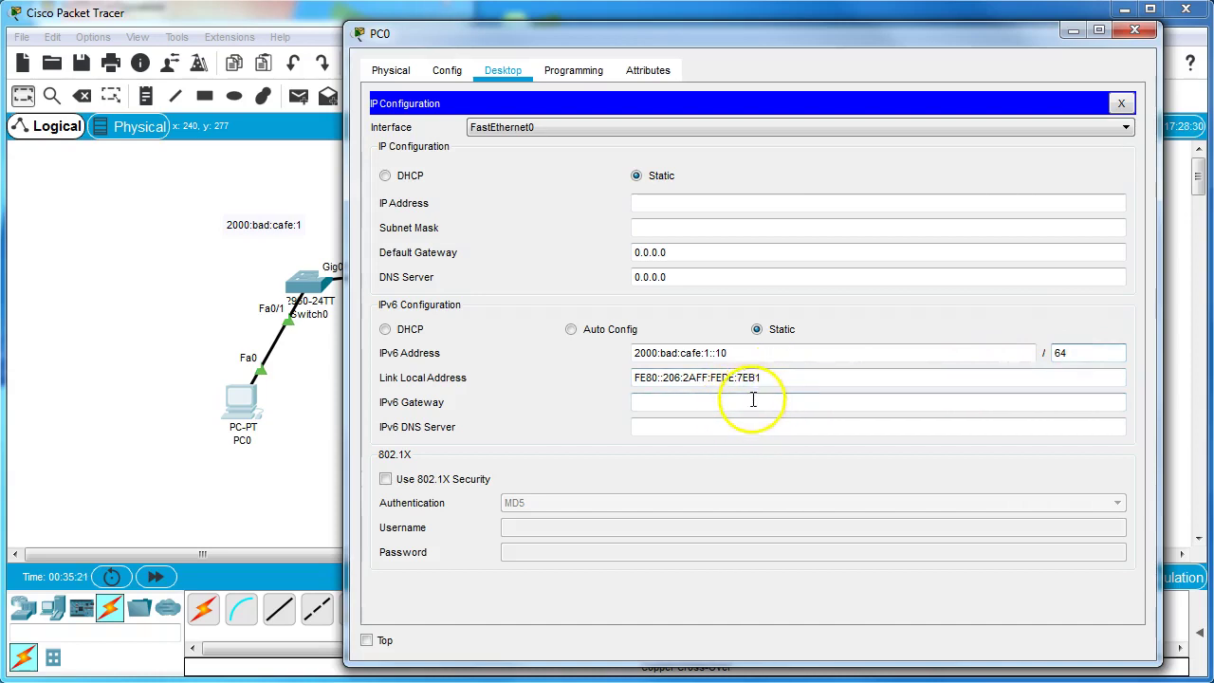
pyautogui.click(753, 402)
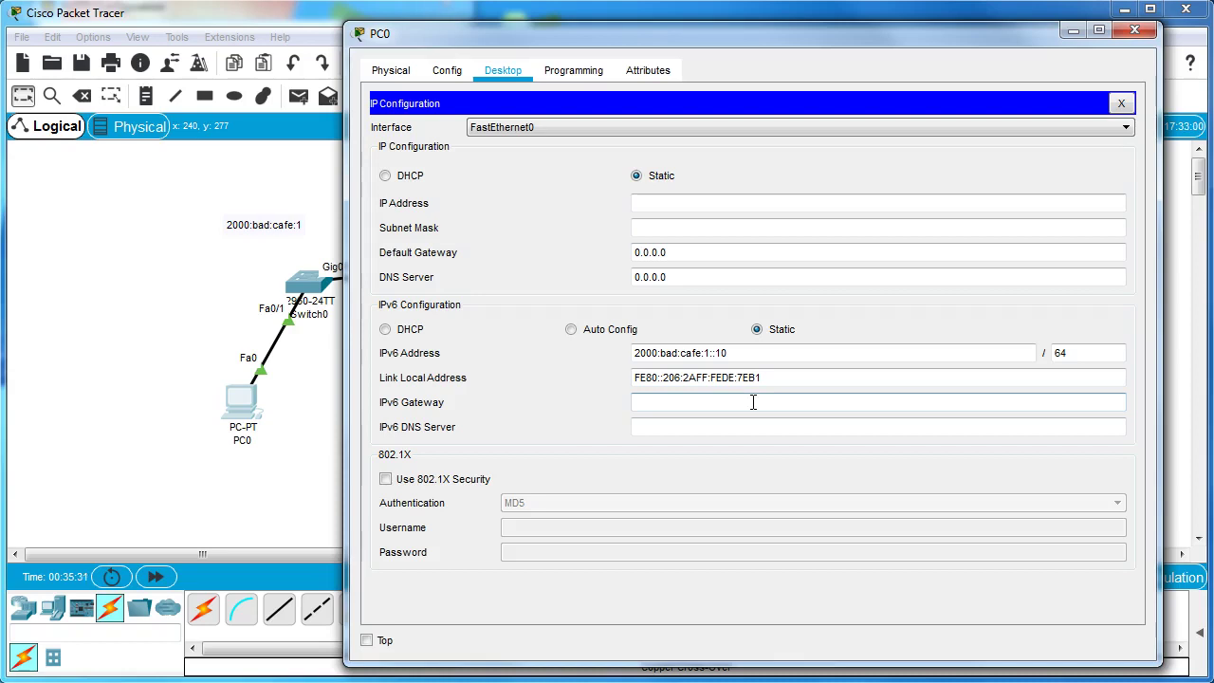
pyautogui.write('fe80::1')
pyautogui.press('Tab')
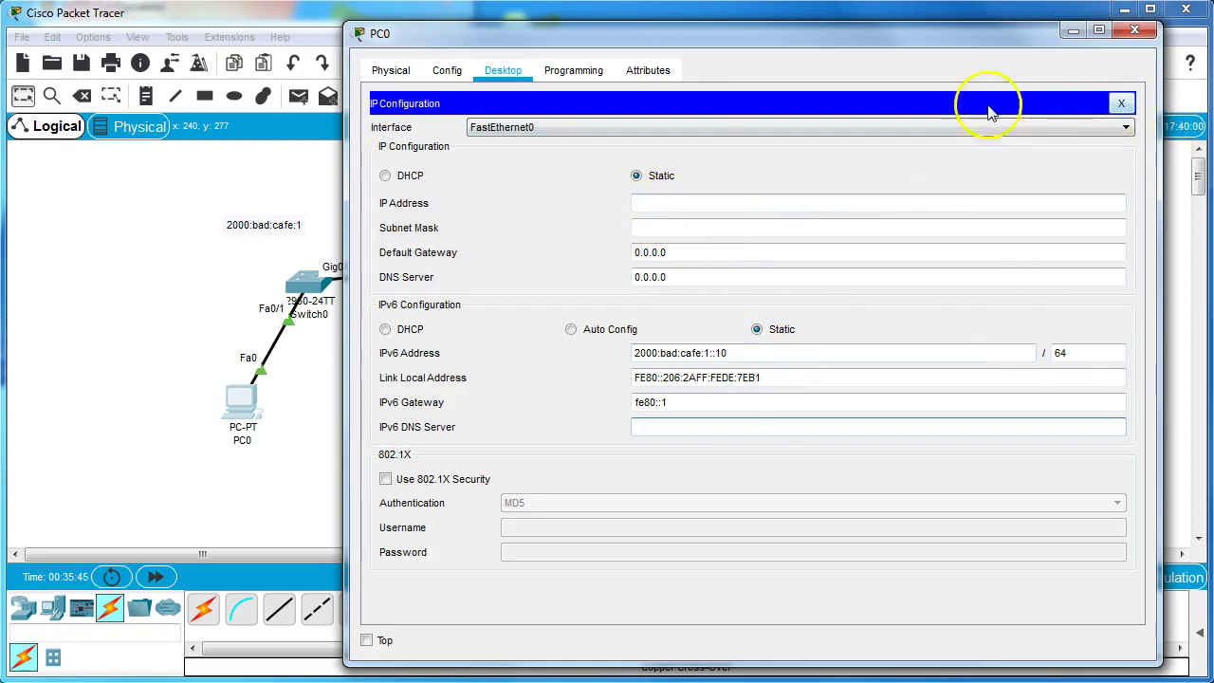
pyautogui.click(1121, 103)
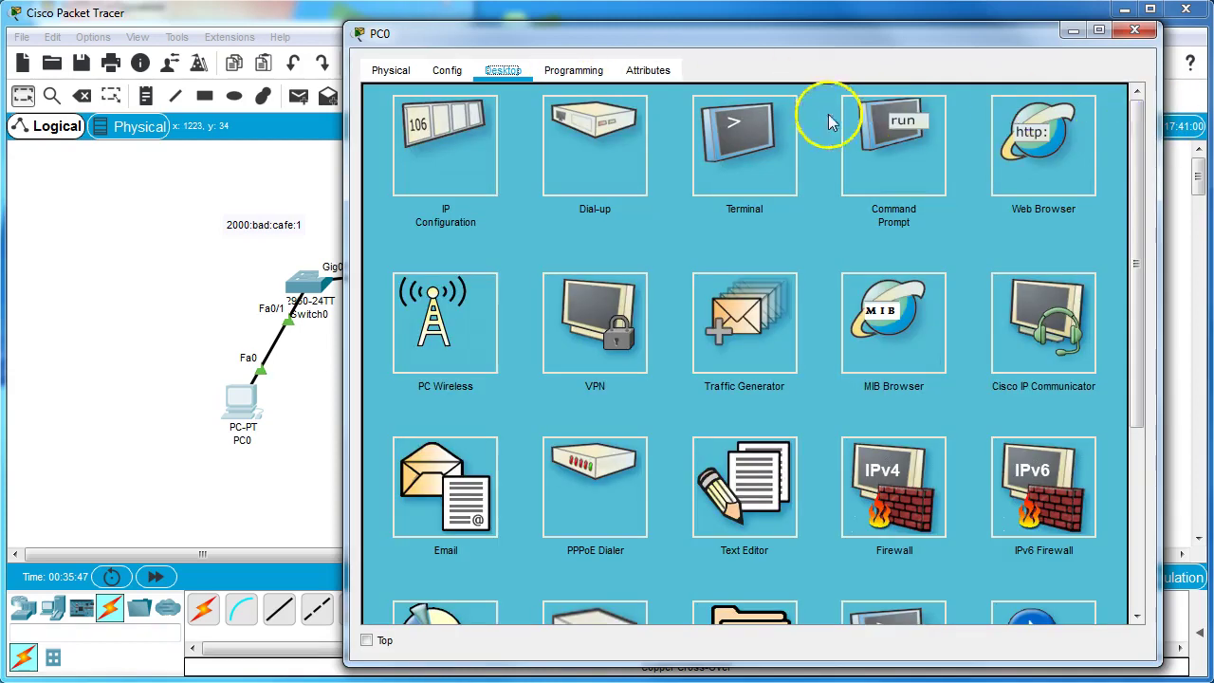
# From PC0's command prompt, ping R2's LAN address 2000:bad:cafe:3::2, and close the PC0 window.
pyautogui.click(896, 160)
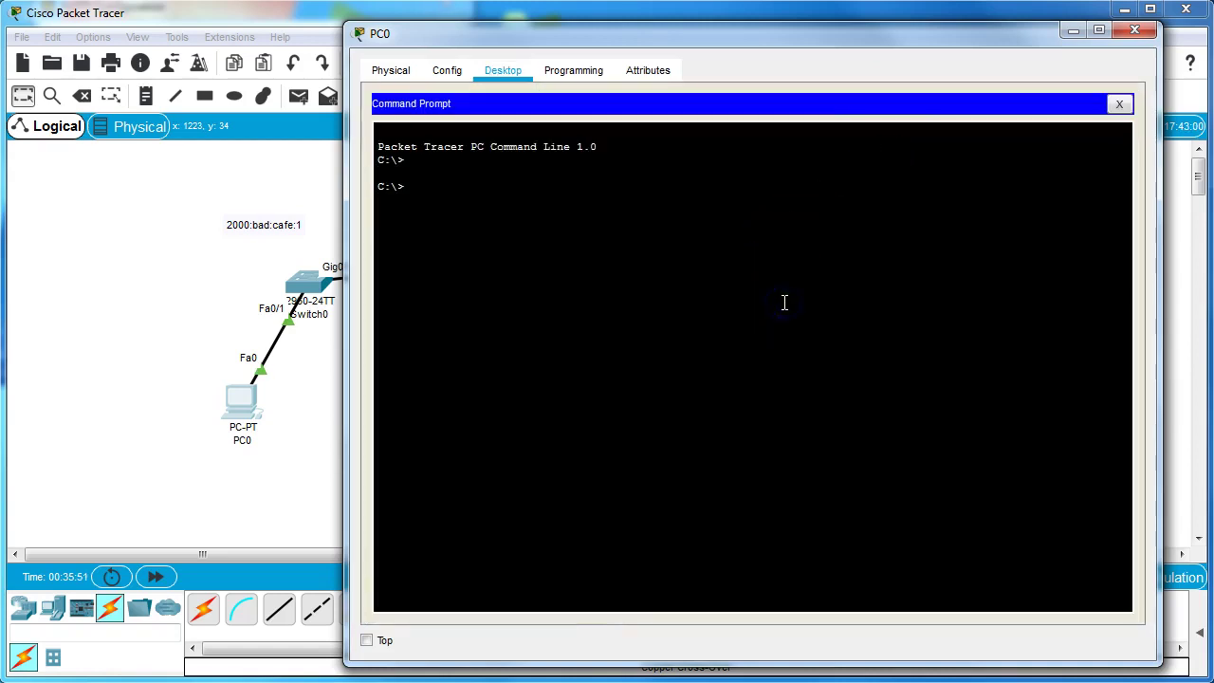
pyautogui.write('ping ')
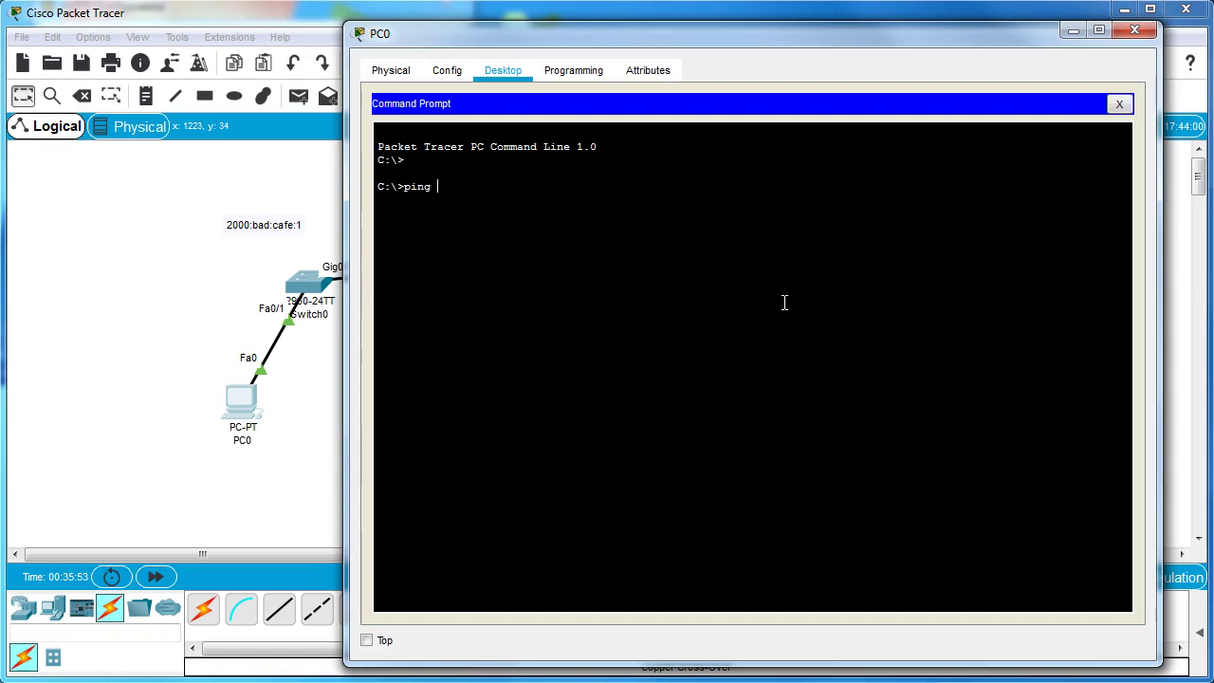
pyautogui.write('2000:bad:cafe:3::2')
pyautogui.press('Return')
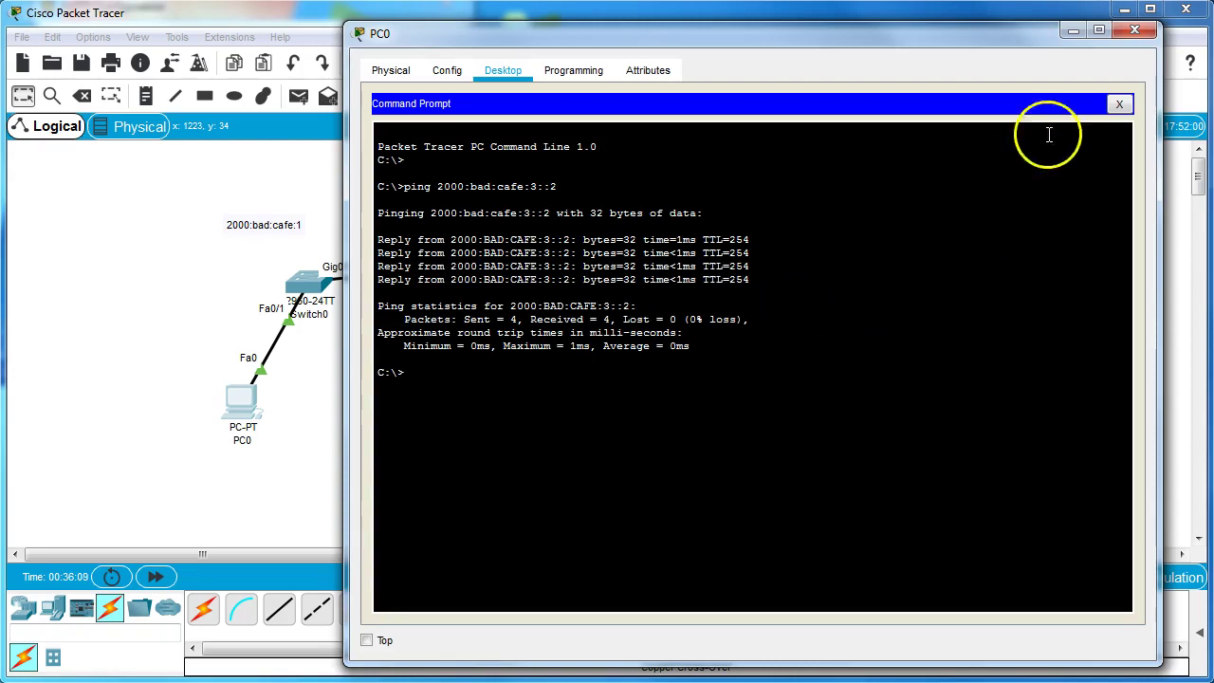
pyautogui.click(1135, 30)
# In PC1's IP configuration, set the static IPv6 address to 2000:bad:cafe:3::10 with prefix length 64.
pyautogui.click(838, 418)
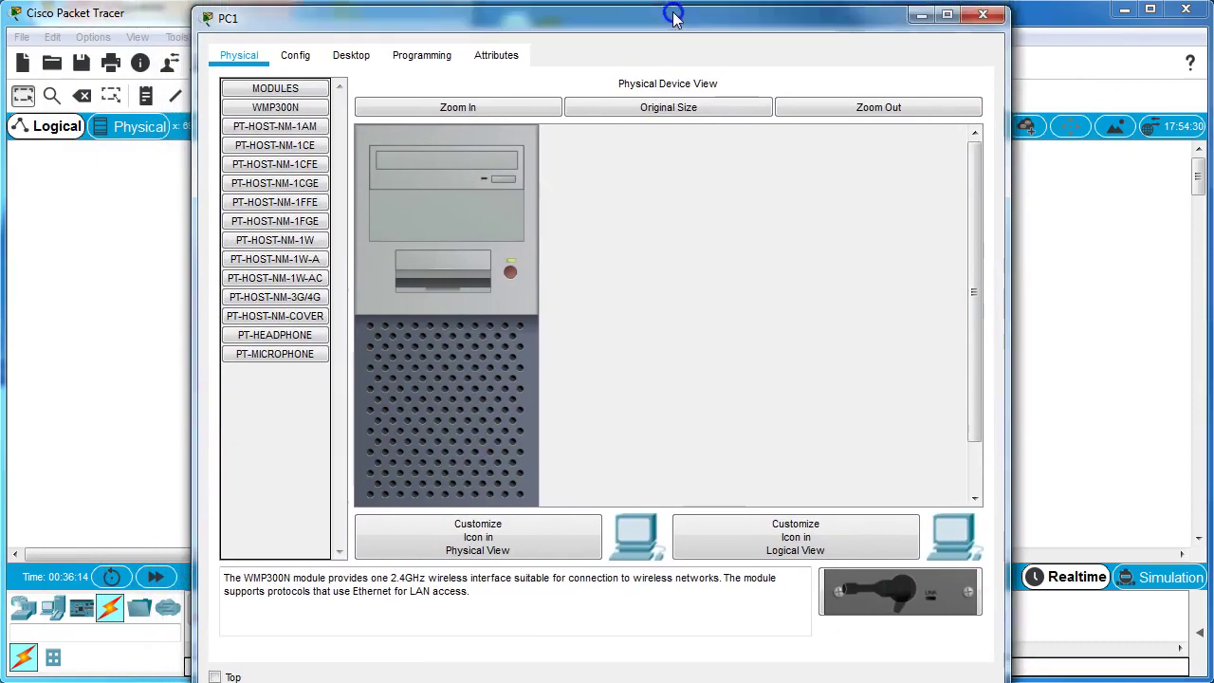
pyautogui.click(351, 57)
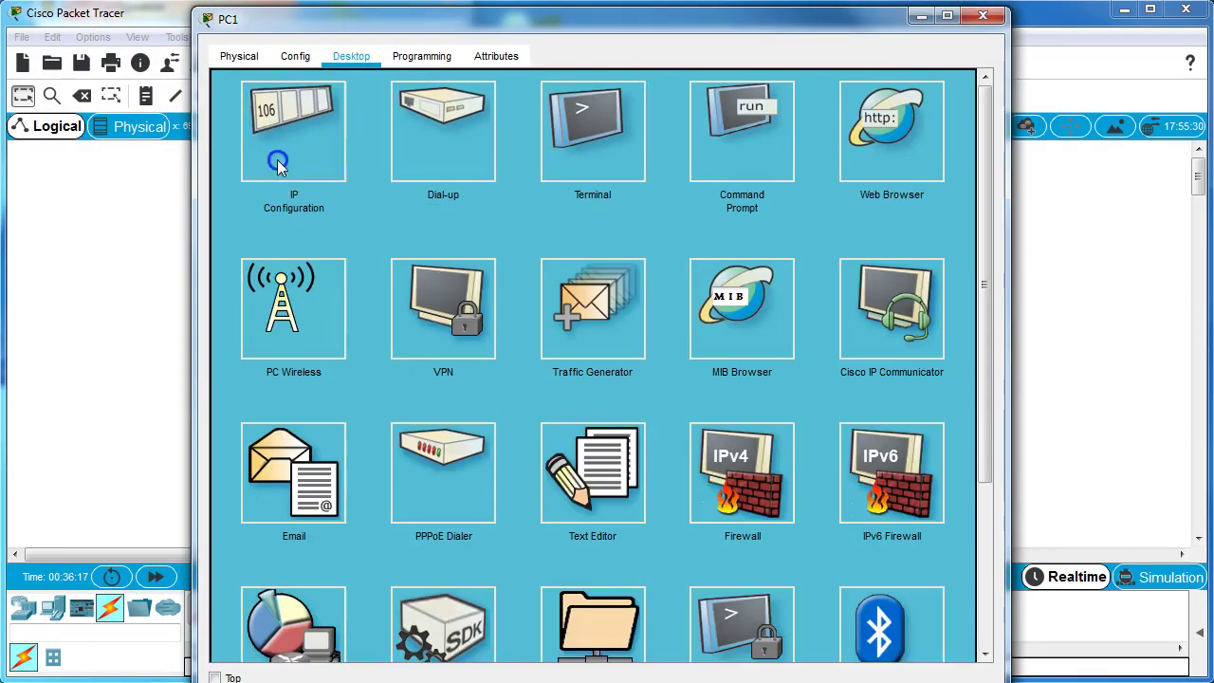
pyautogui.click(276, 156)
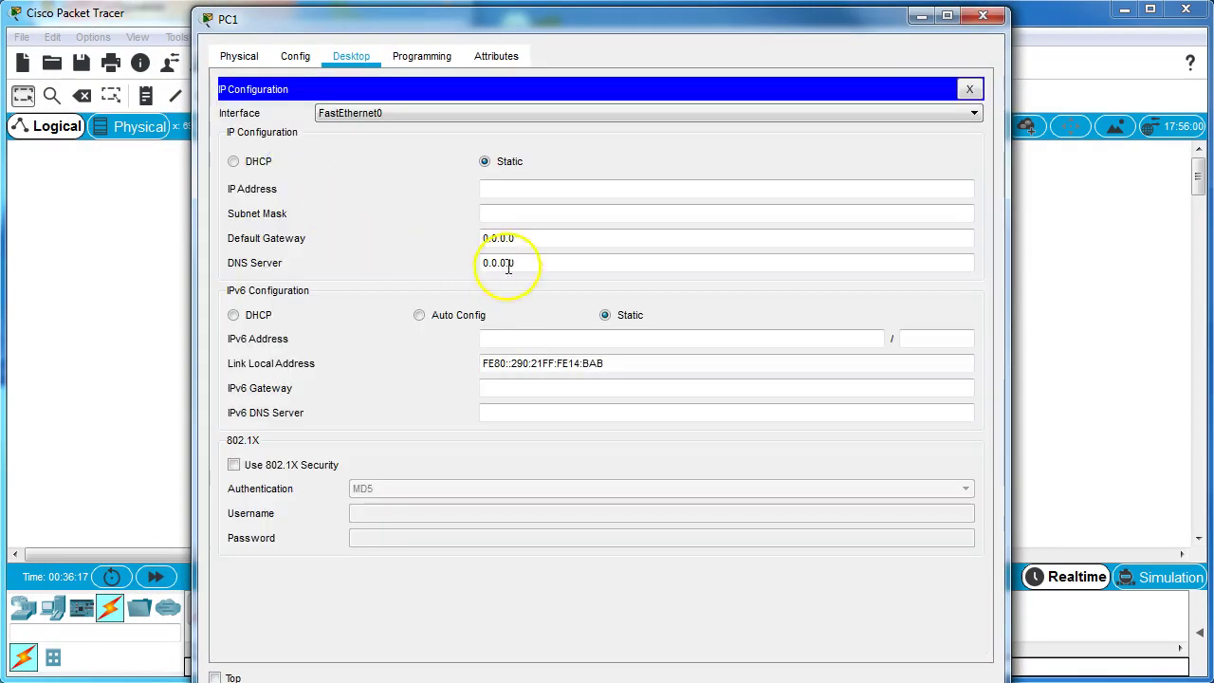
pyautogui.click(527, 338)
pyautogui.write('2000:')
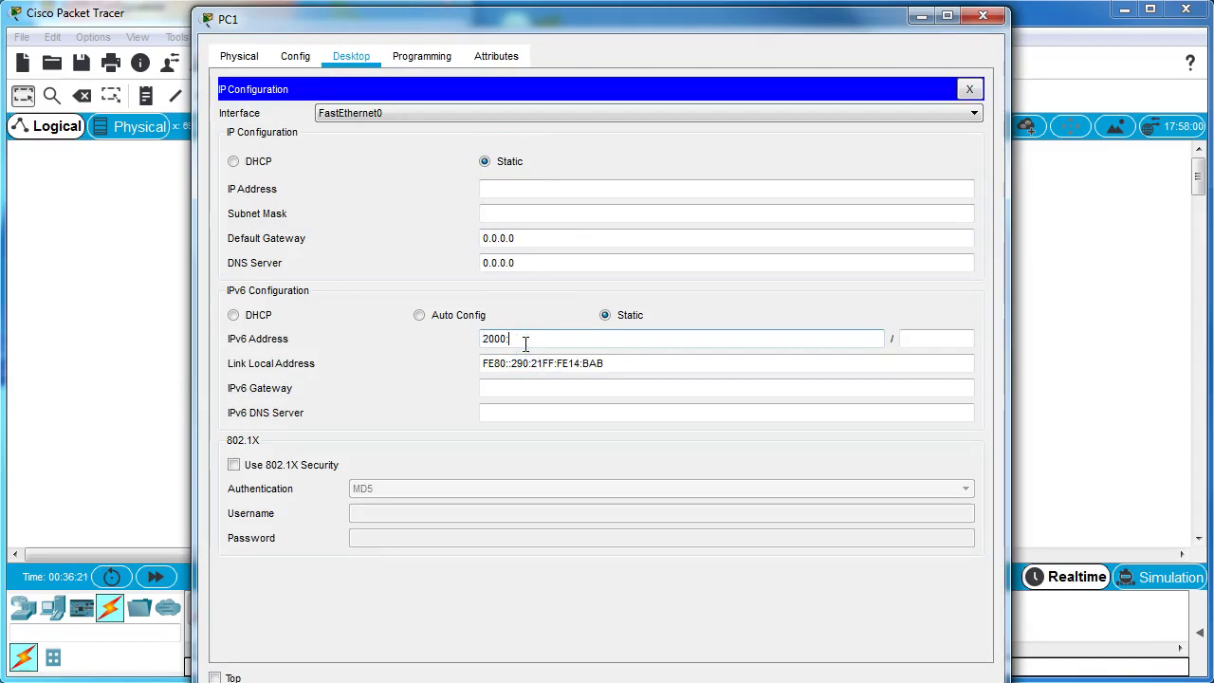
pyautogui.write('bad:cafe:')
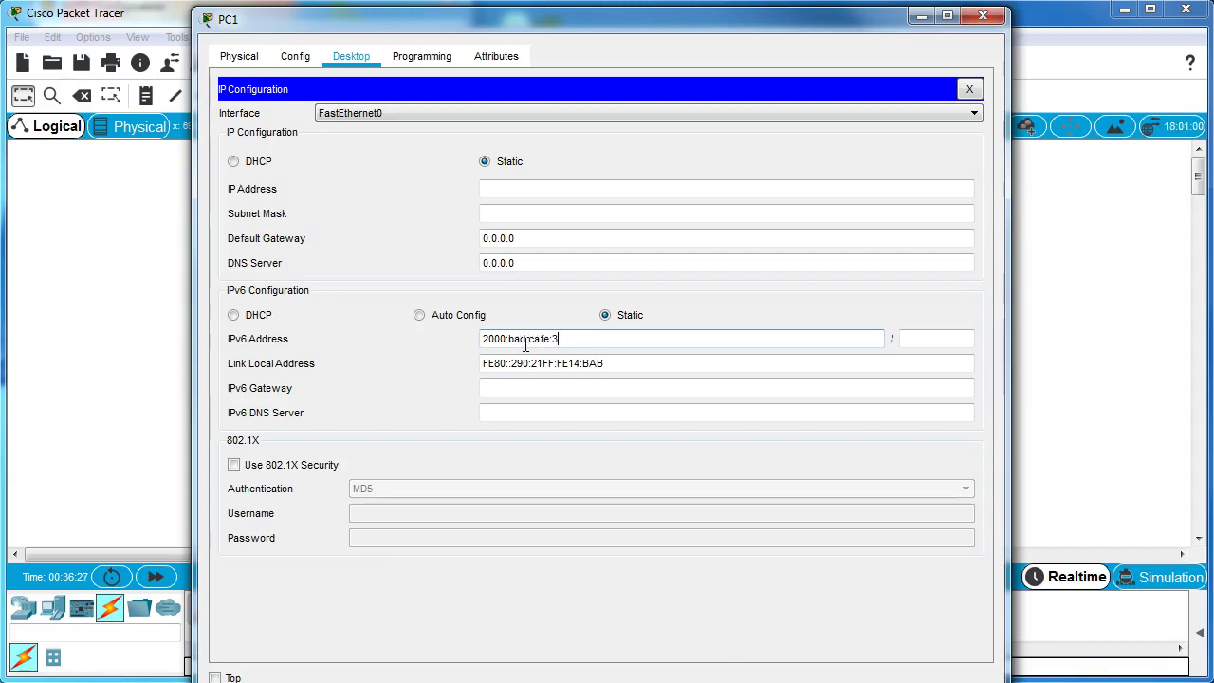
pyautogui.write('3::10')
pyautogui.press('Tab')
pyautogui.write('64')
# Set PC1's IPv6 gateway to fe80::2 and close its IP configuration.
pyautogui.click(528, 388)
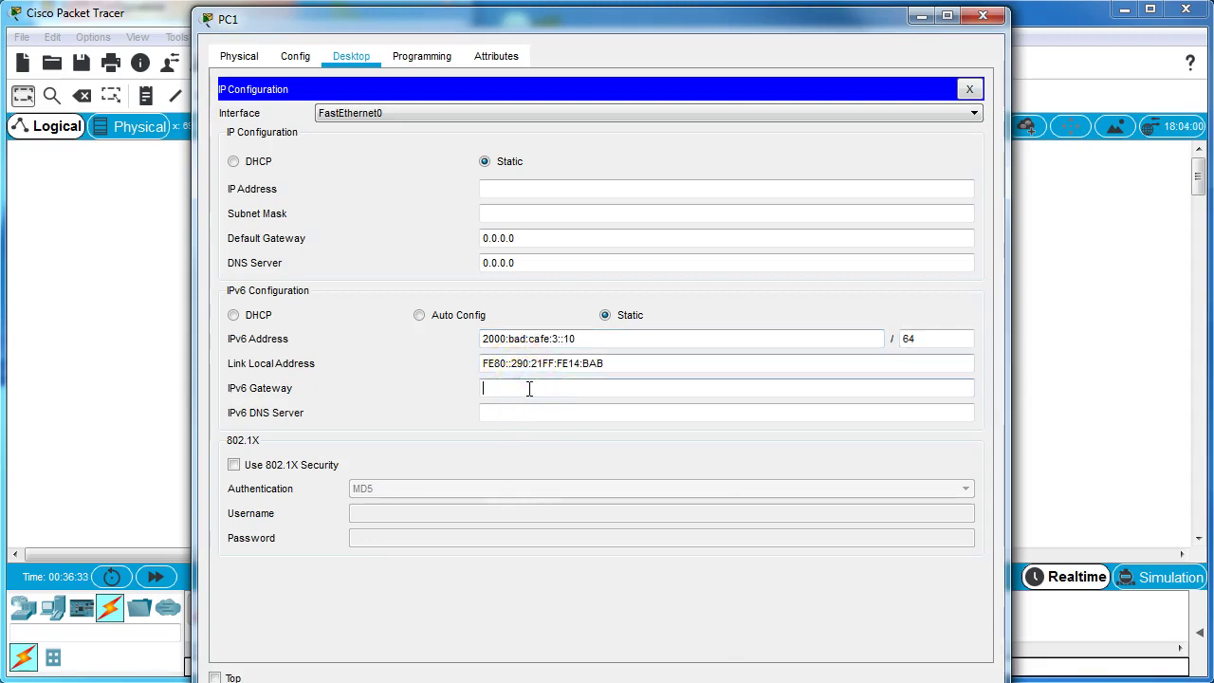
pyautogui.write('fe80::2')
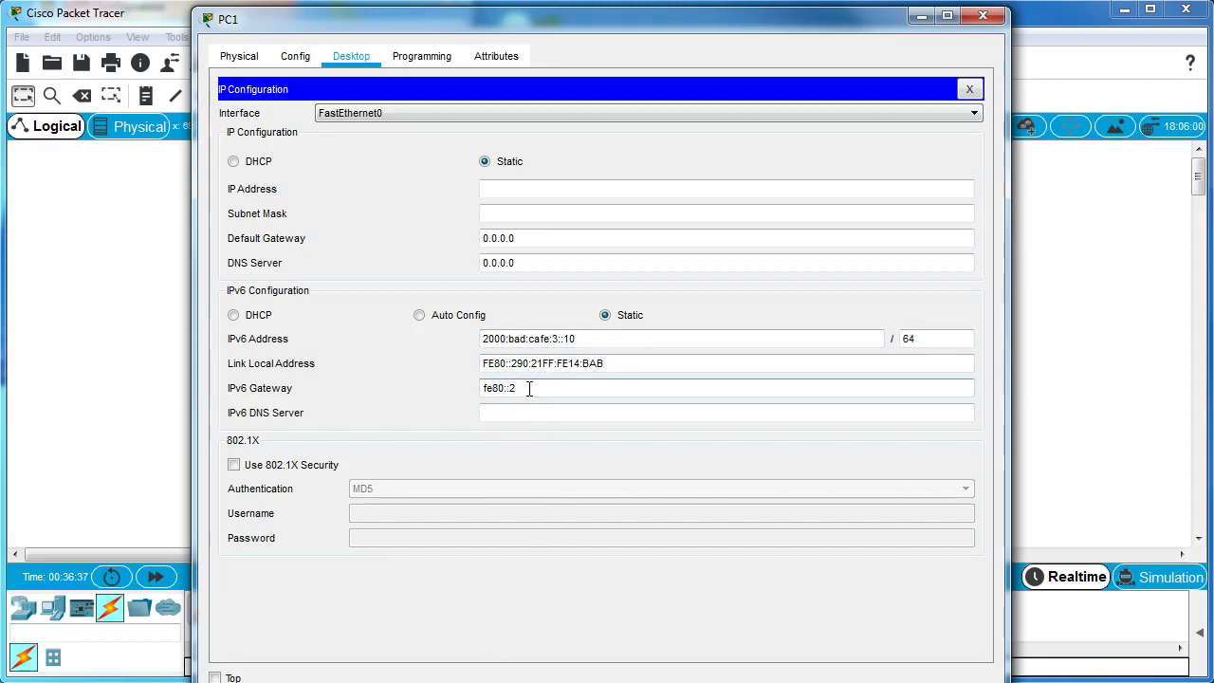
pyautogui.click(705, 365)
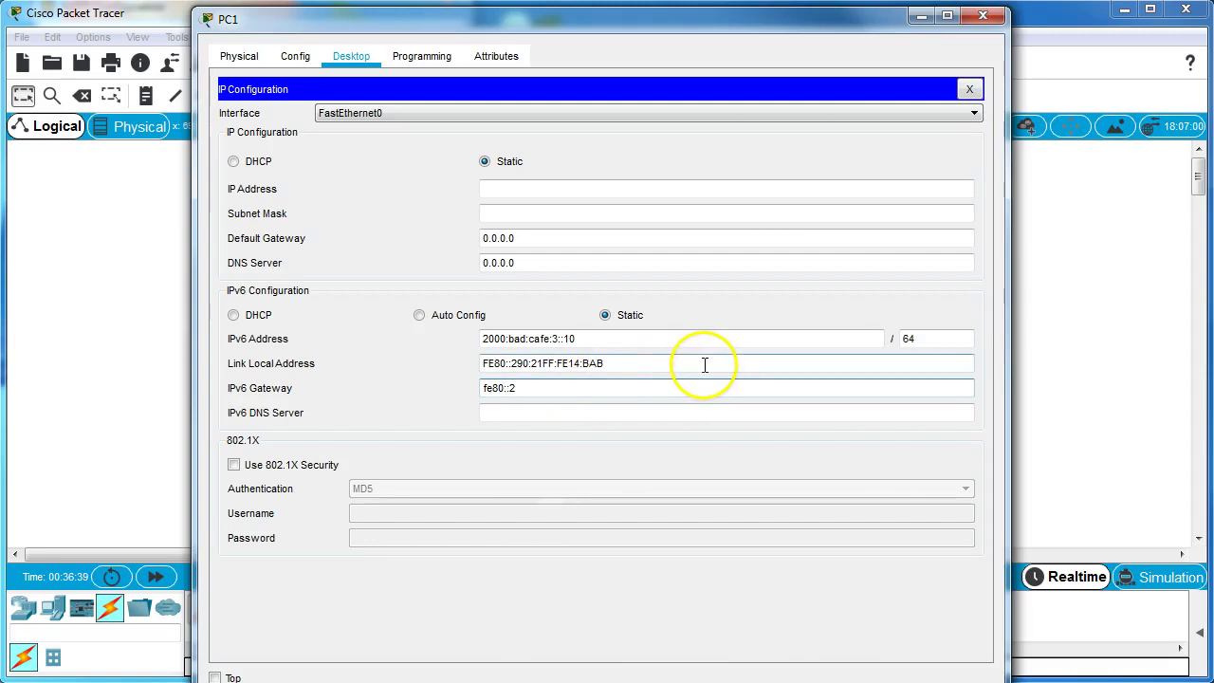
pyautogui.press('Tab')
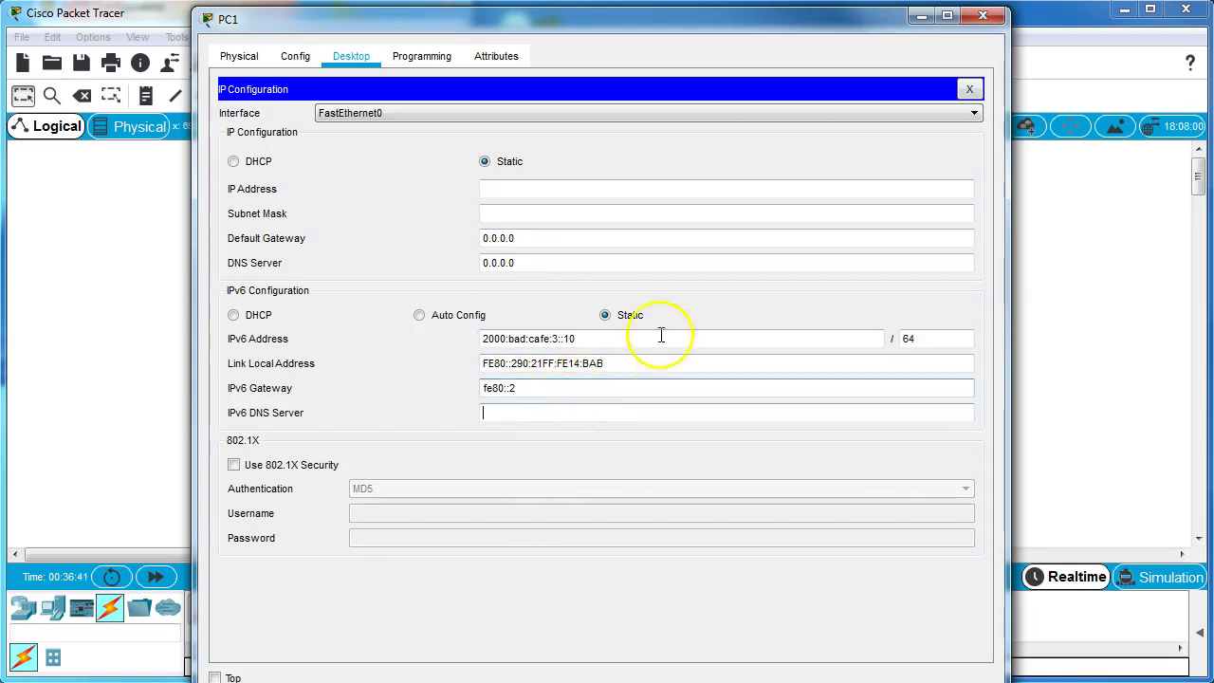
pyautogui.click(968, 88)
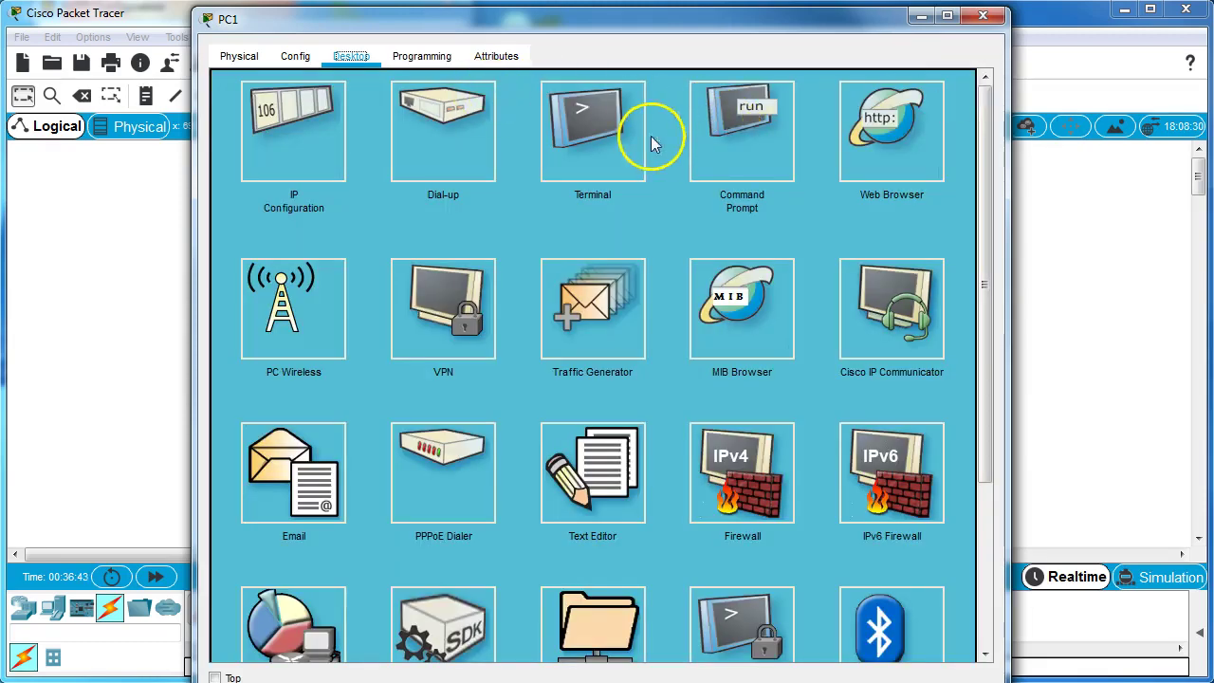
# From PC1's command prompt, ping PC0 at 2000:bad:cafe:1::10, and close the PC1 window.
pyautogui.click(746, 148)
pyautogui.press('Return')
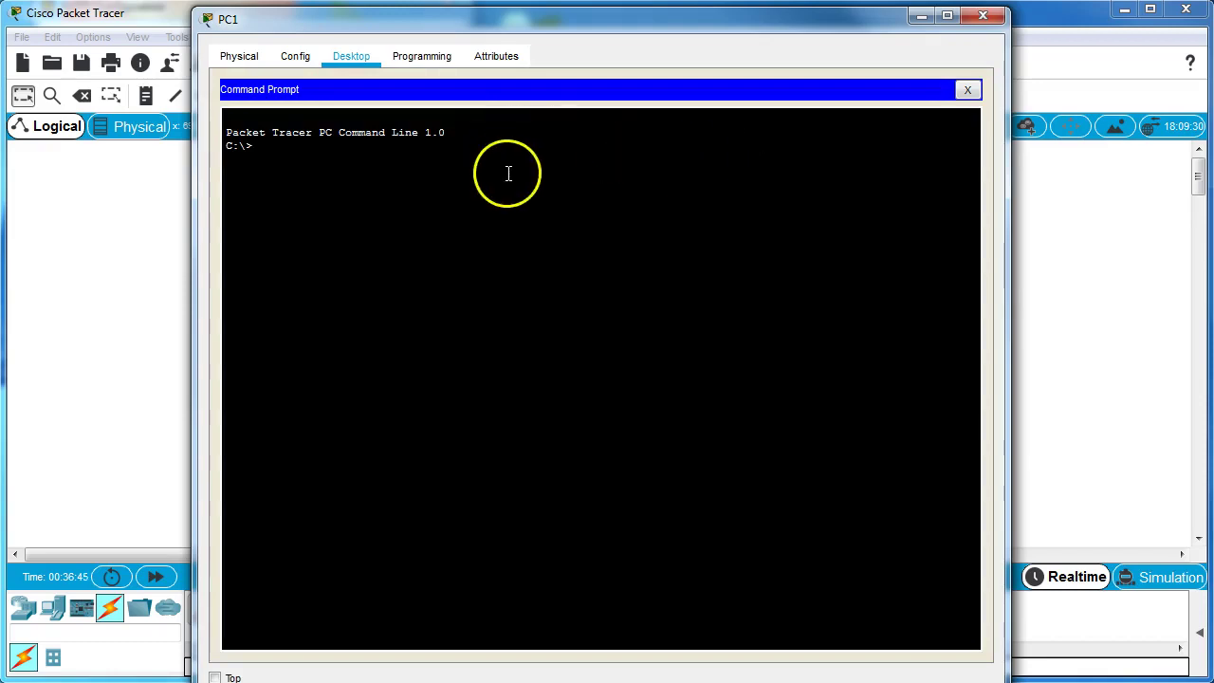
pyautogui.moveTo(500, 20); pyautogui.dragTo(711, 17)
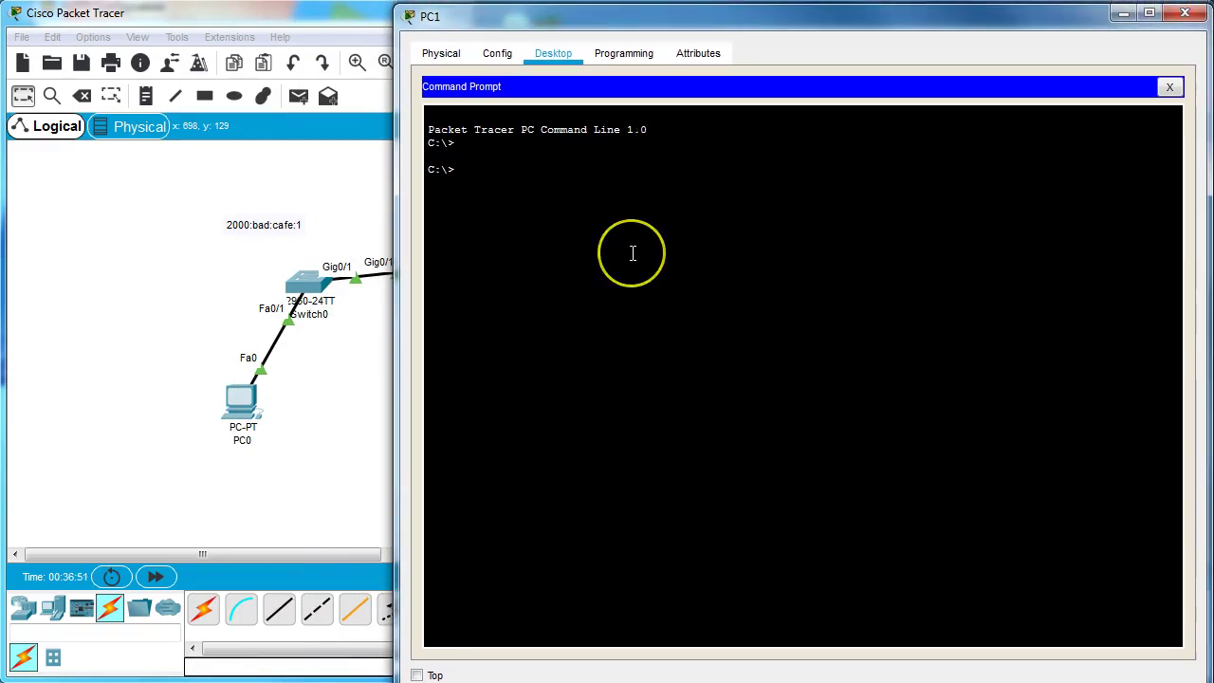
pyautogui.write('ping 2')
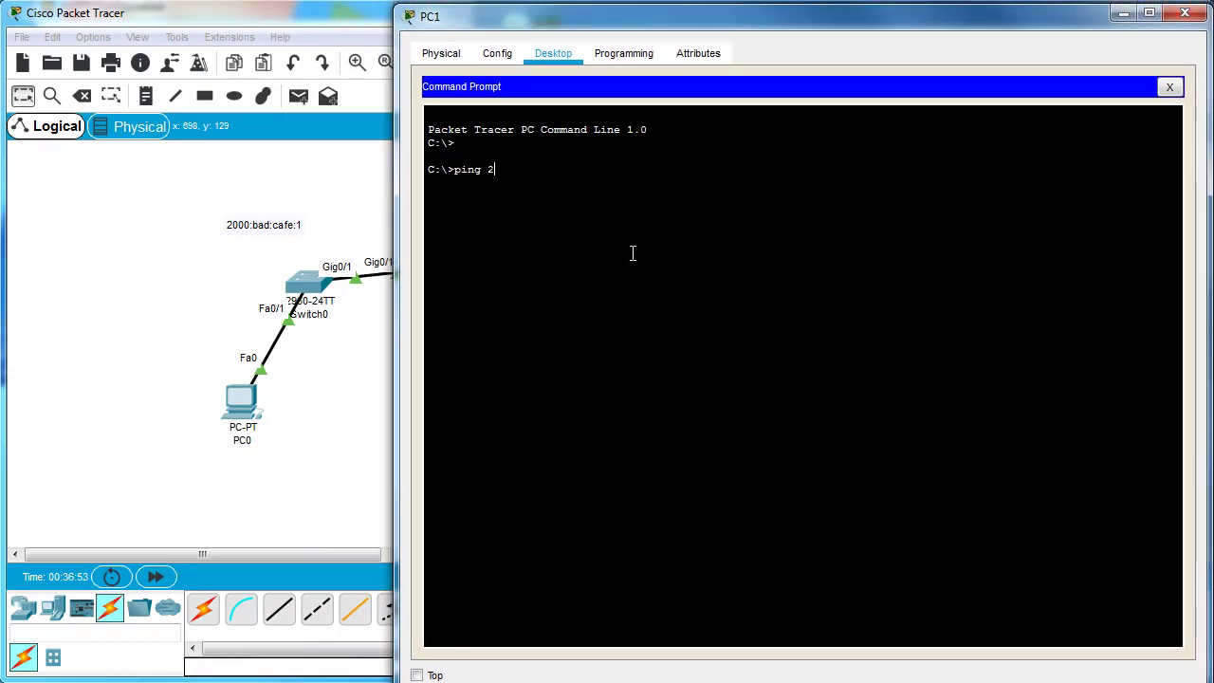
pyautogui.write('000:')
pyautogui.write('bad:cafe')
pyautogui.write('::')
pyautogui.write('1')
pyautogui.write('::10')
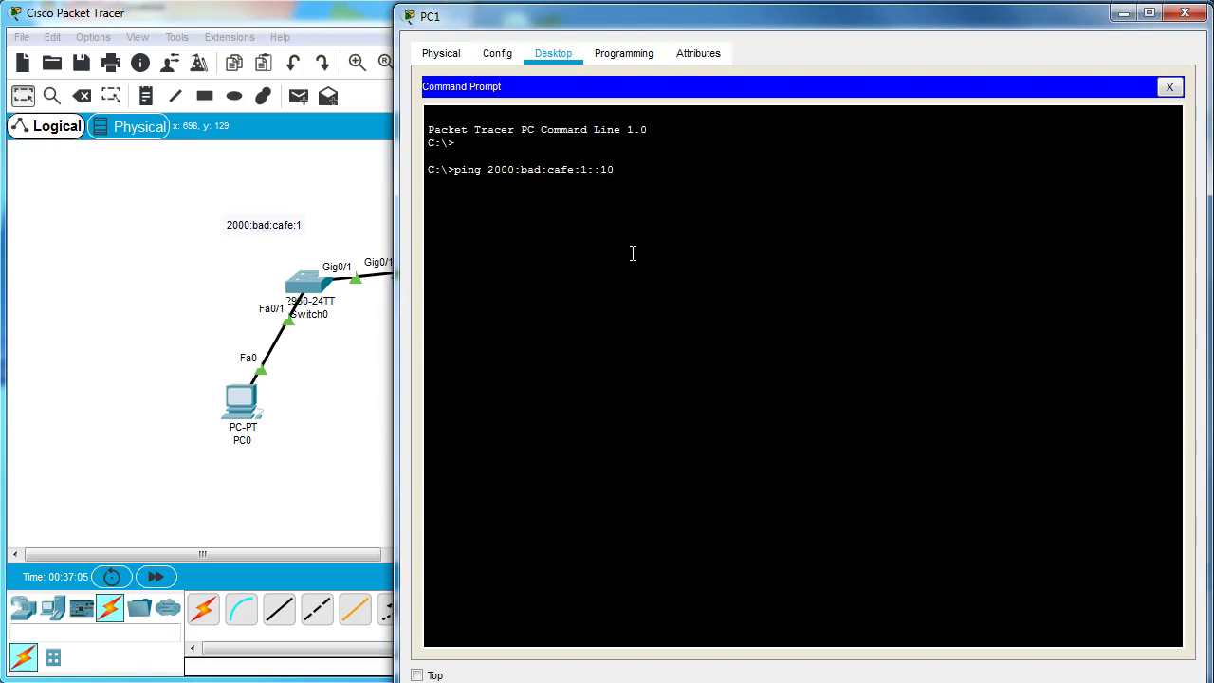
pyautogui.press('Return')
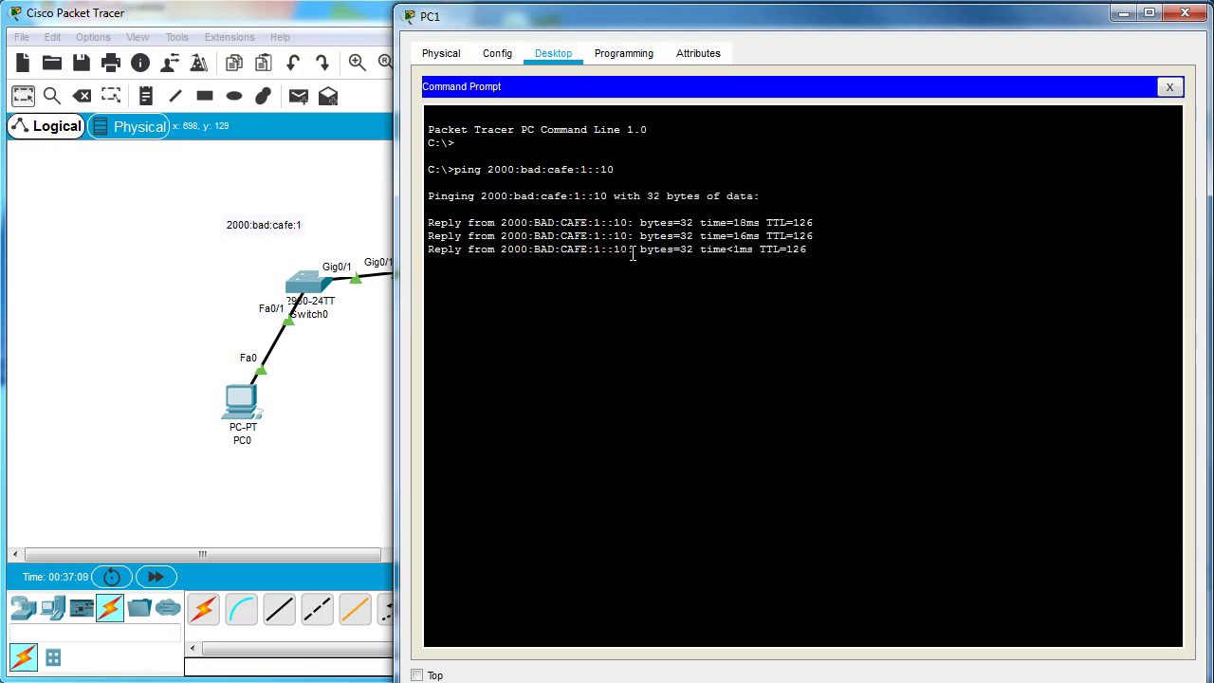
pyautogui.click(1182, 15)
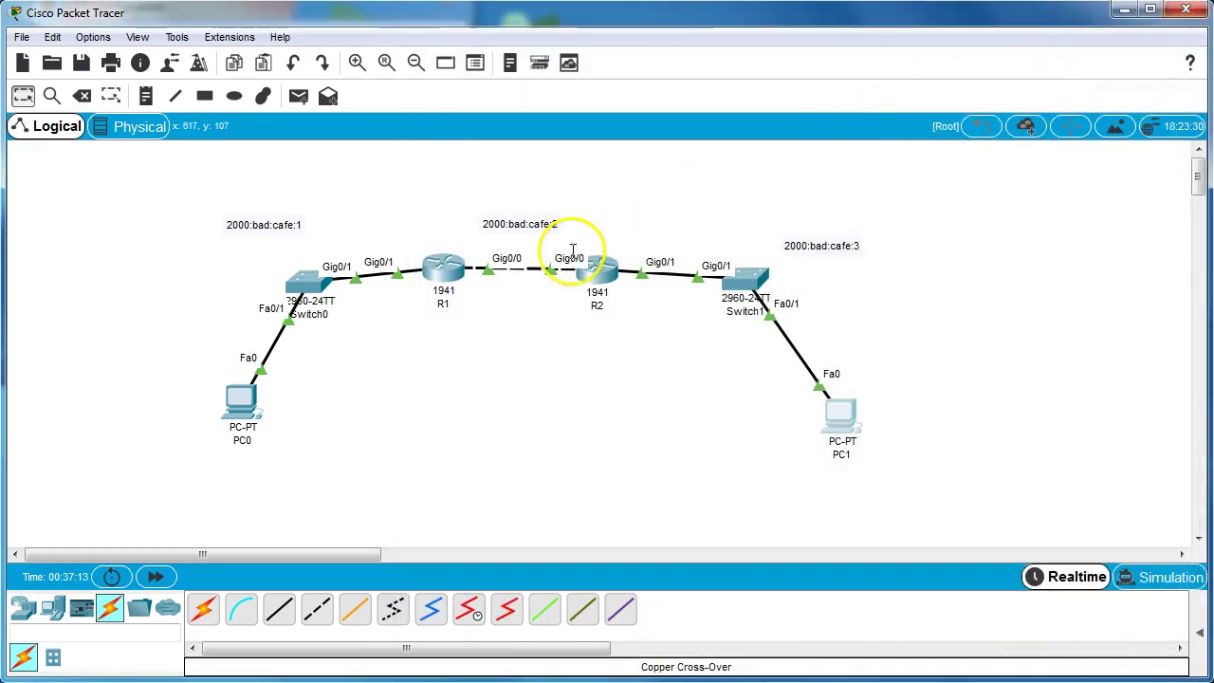